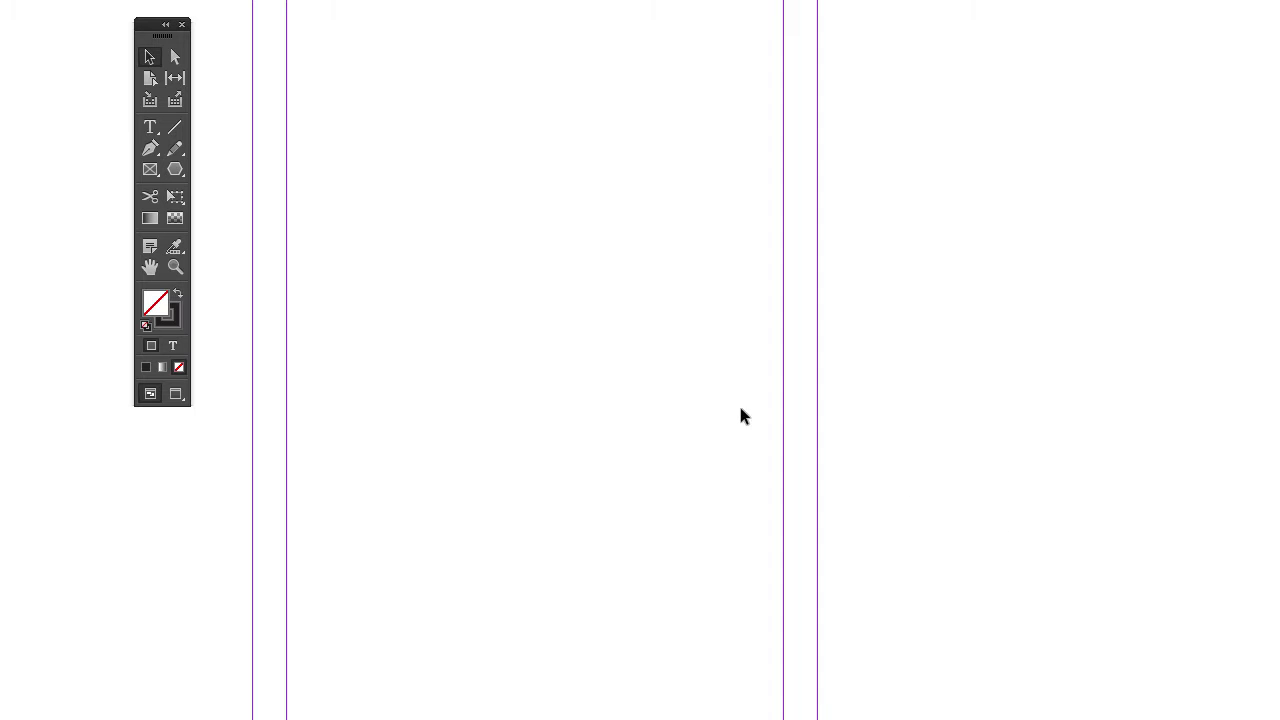
- Draw a text frame in the page column with the Type tool and fill it with placeholder text
left_click(150, 127)
left_click_drag(292, 68, 783, 660)
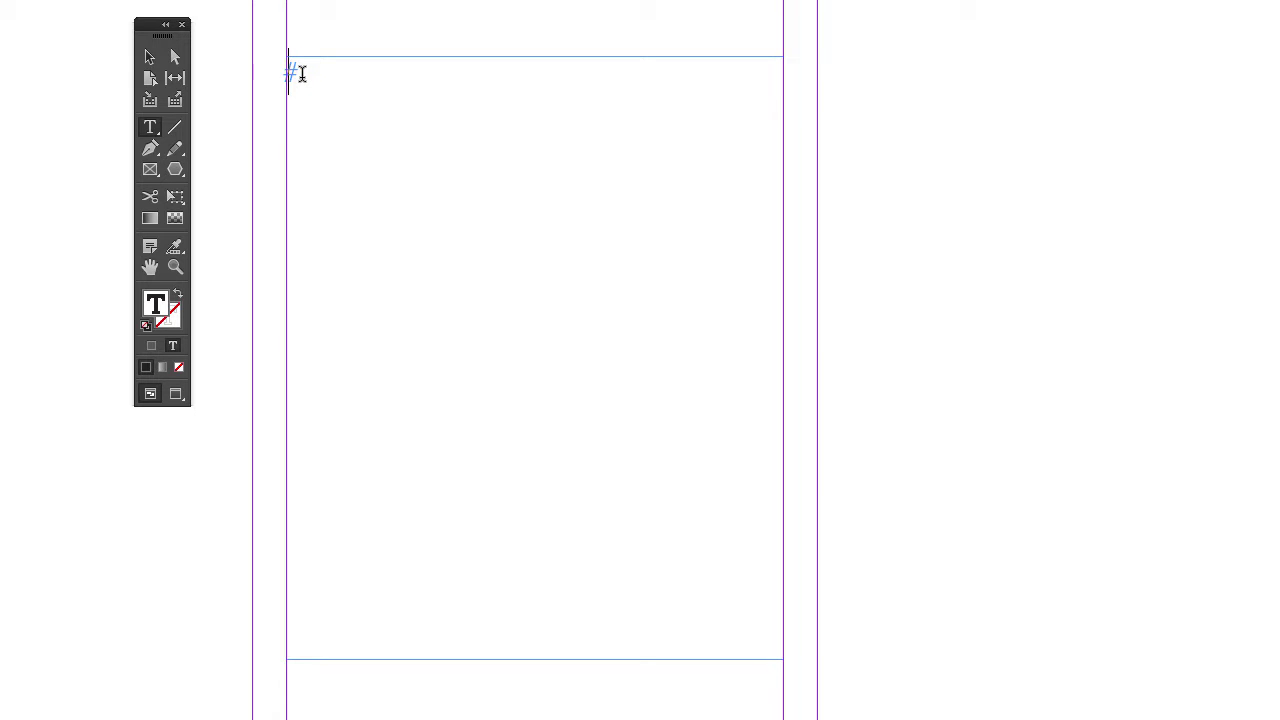
right_click(301, 74)
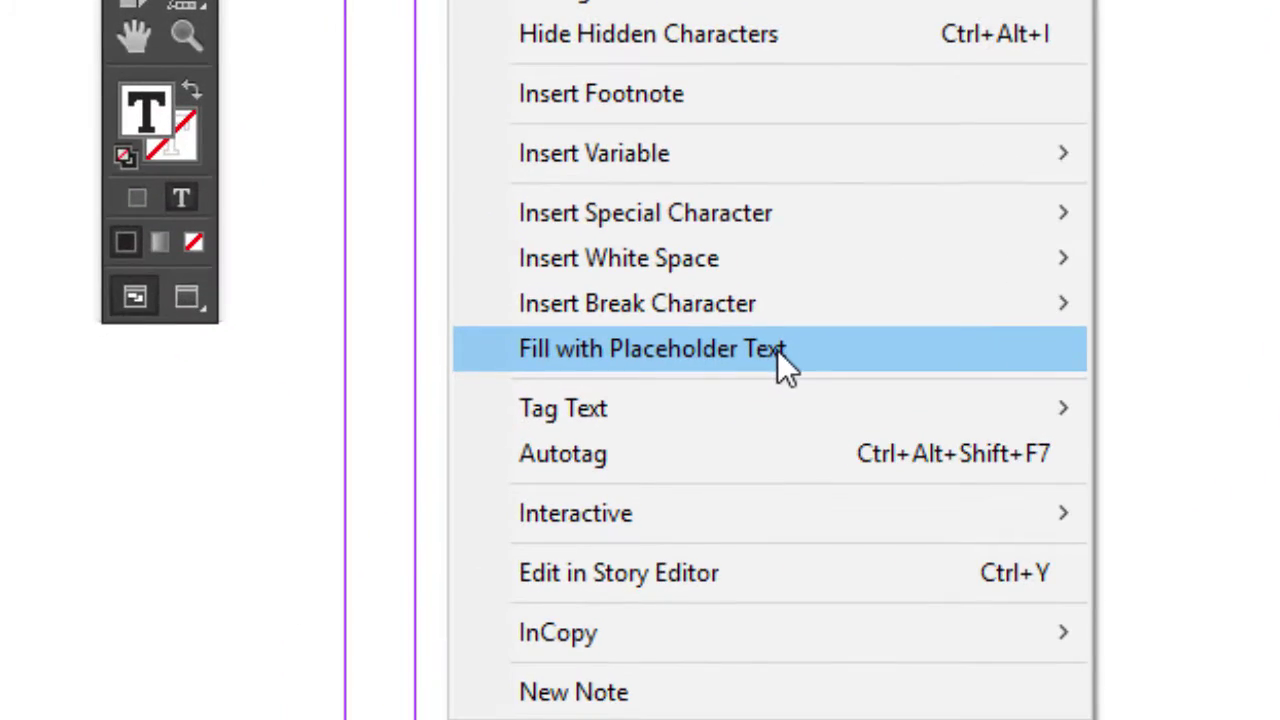
left_click(746, 351)
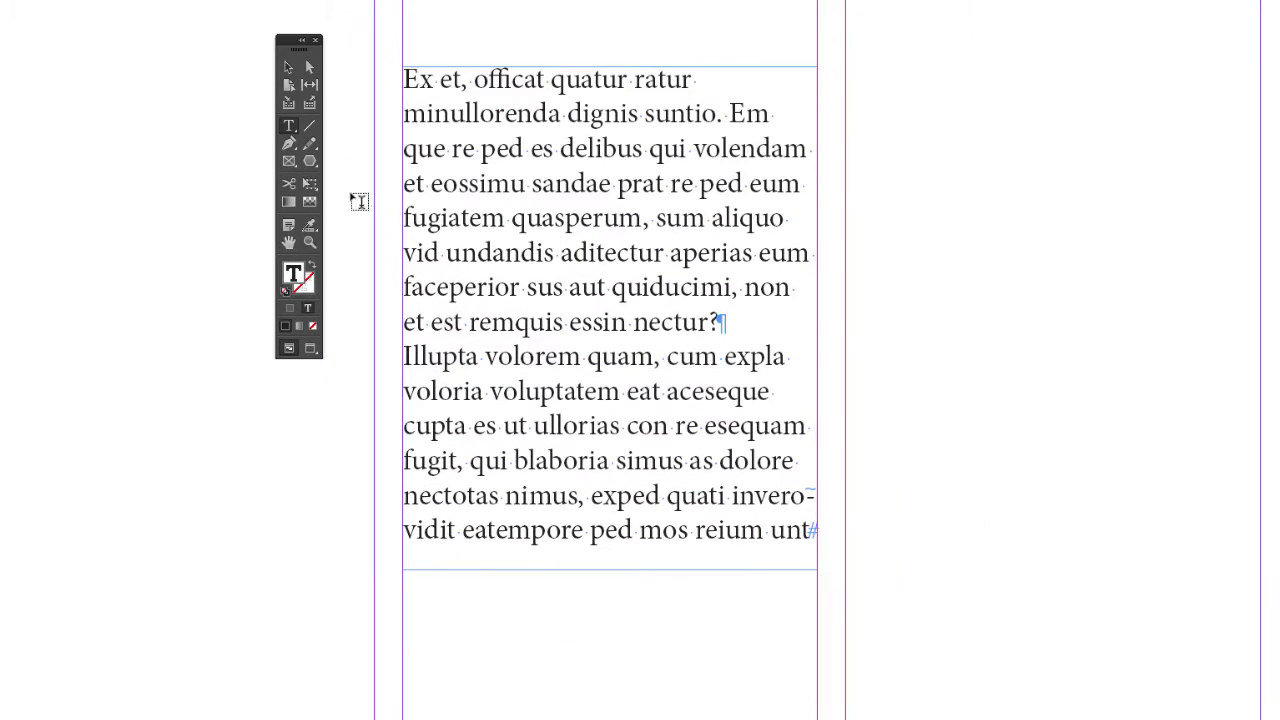
left_click_drag(288, 44, 291, 50)
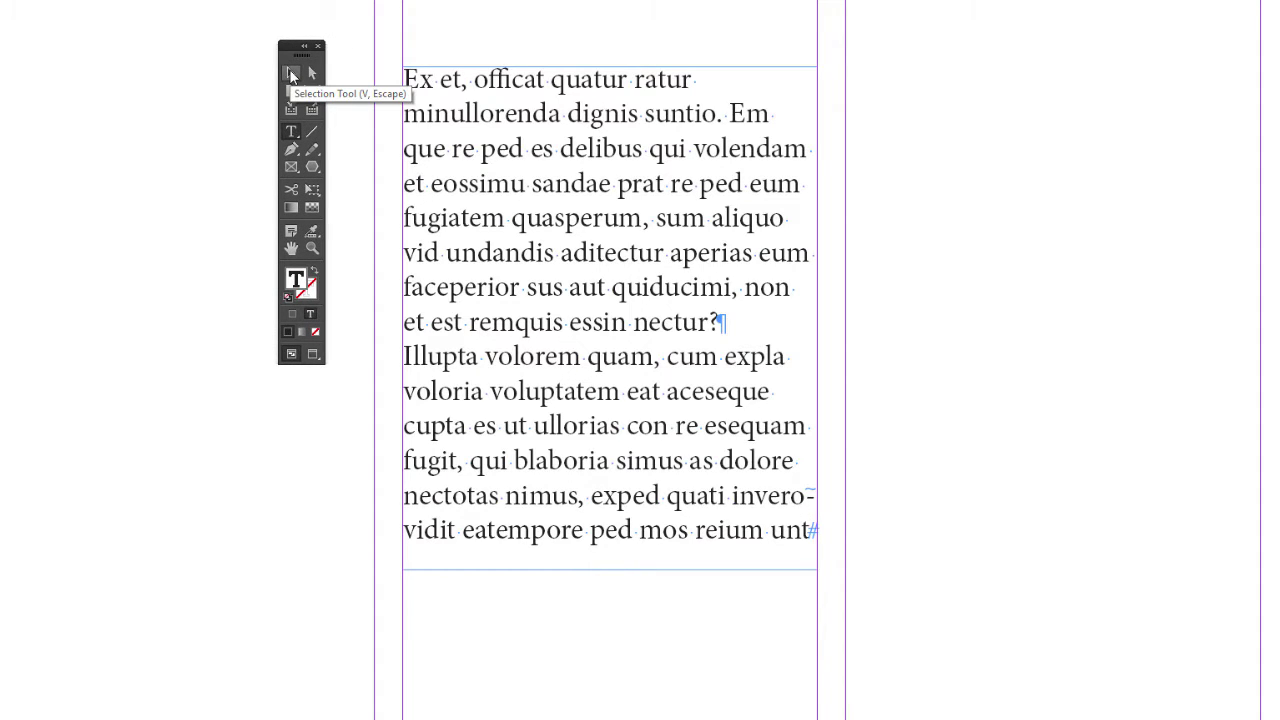
- Drag the frame's bottom handle down so empty space shows below the second paragraph
left_click(291, 77)
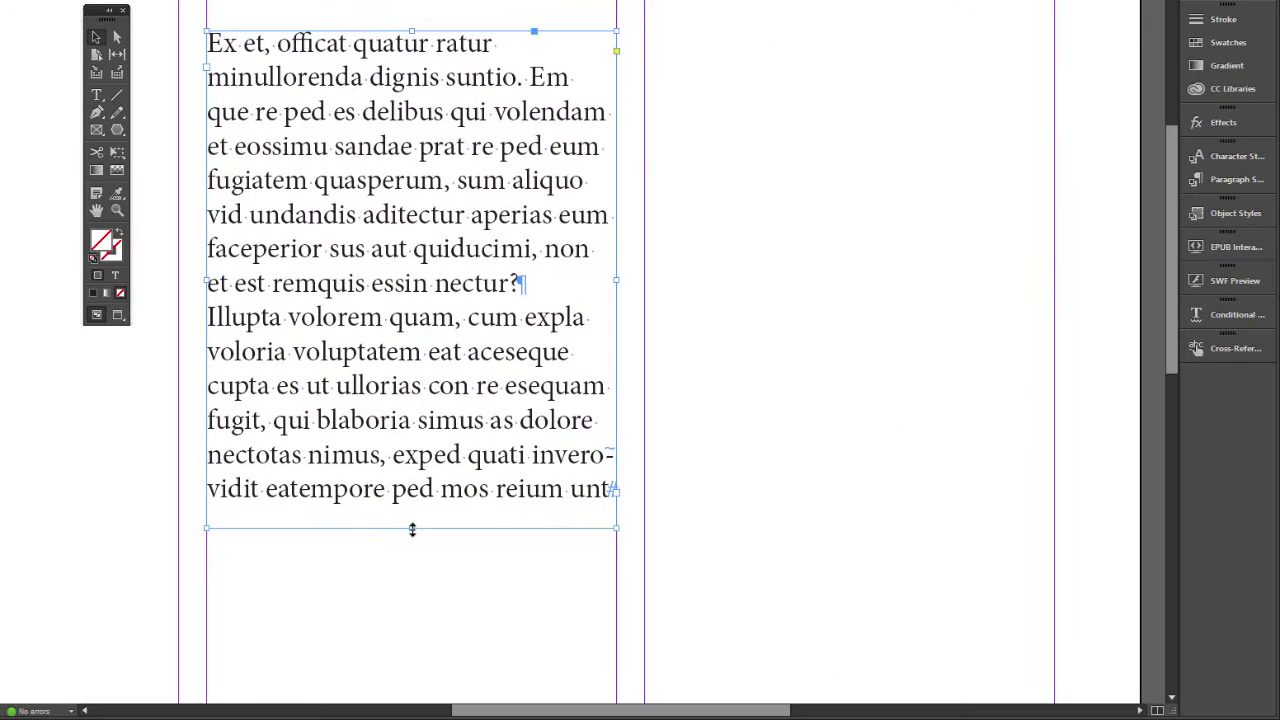
mouse_move(412, 530)
left_mouse_down()
mouse_move(401, 346)
mouse_move(424, 551)
left_mouse_up()
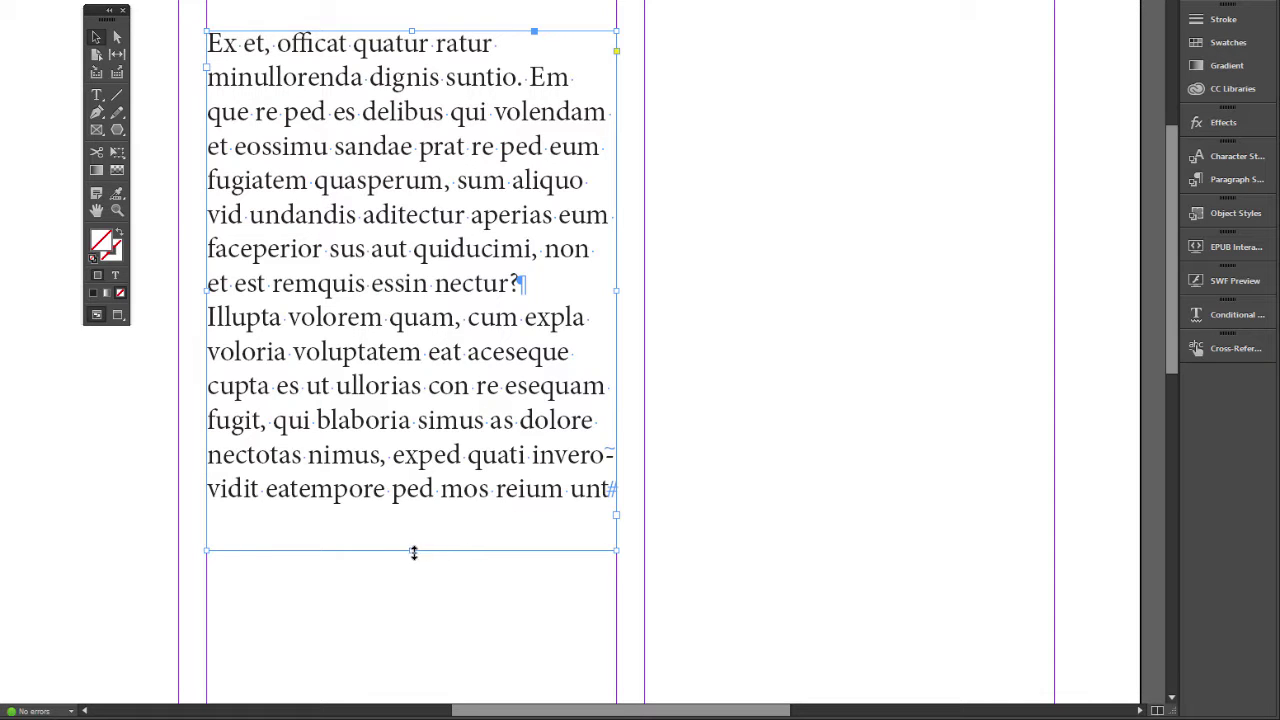
left_click_drag(411, 555, 417, 662)
scroll(766, 465, "down", 1)
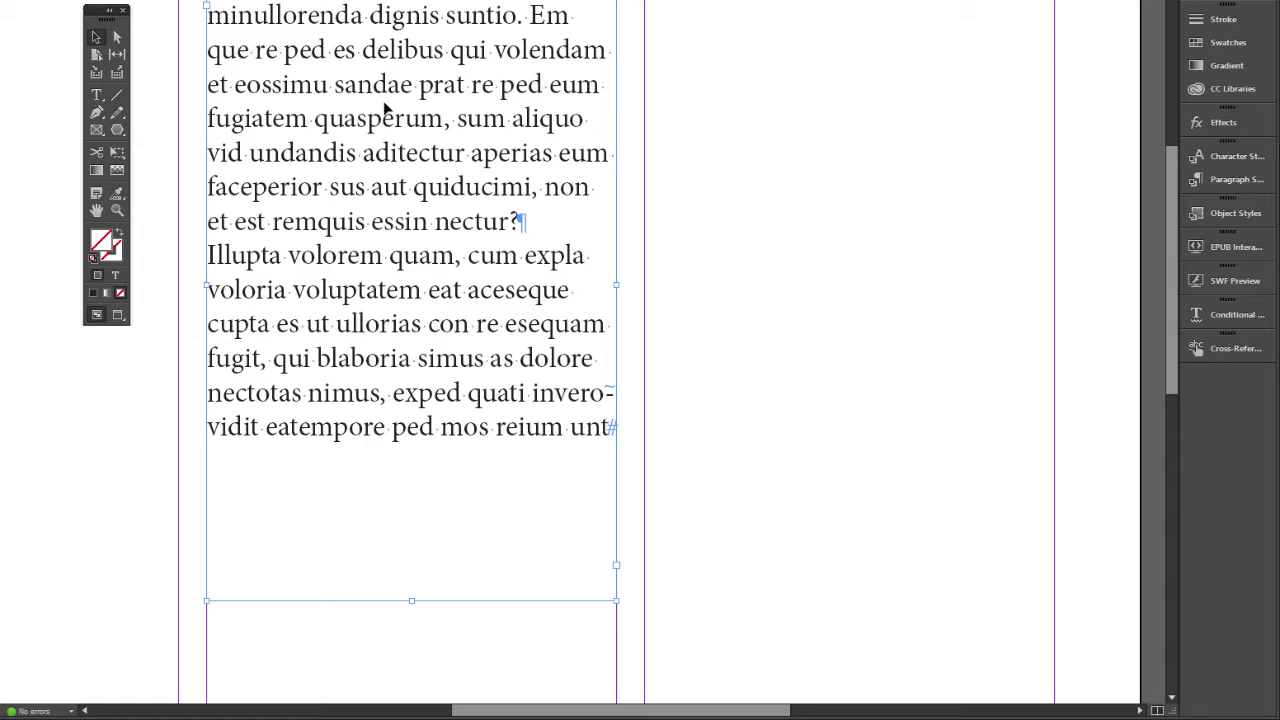
- Open Text Frame Options for the frame and reposition its window
right_click(398, 58)
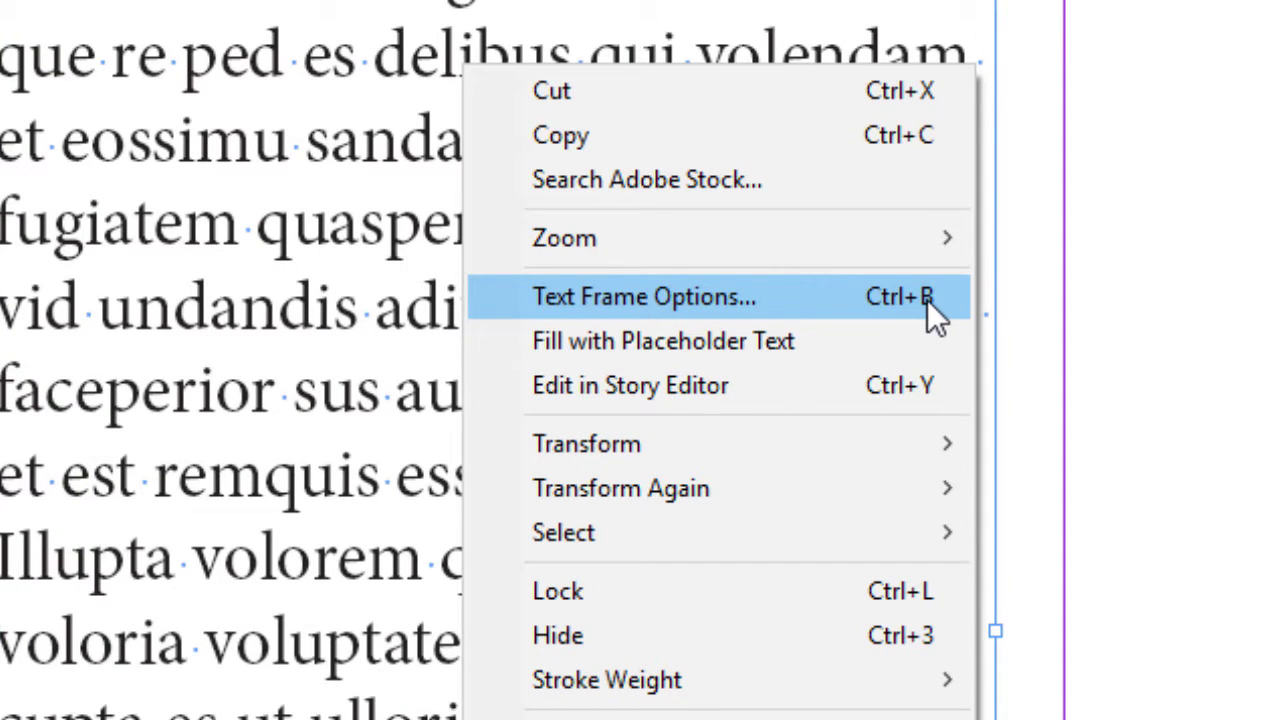
left_click(927, 300)
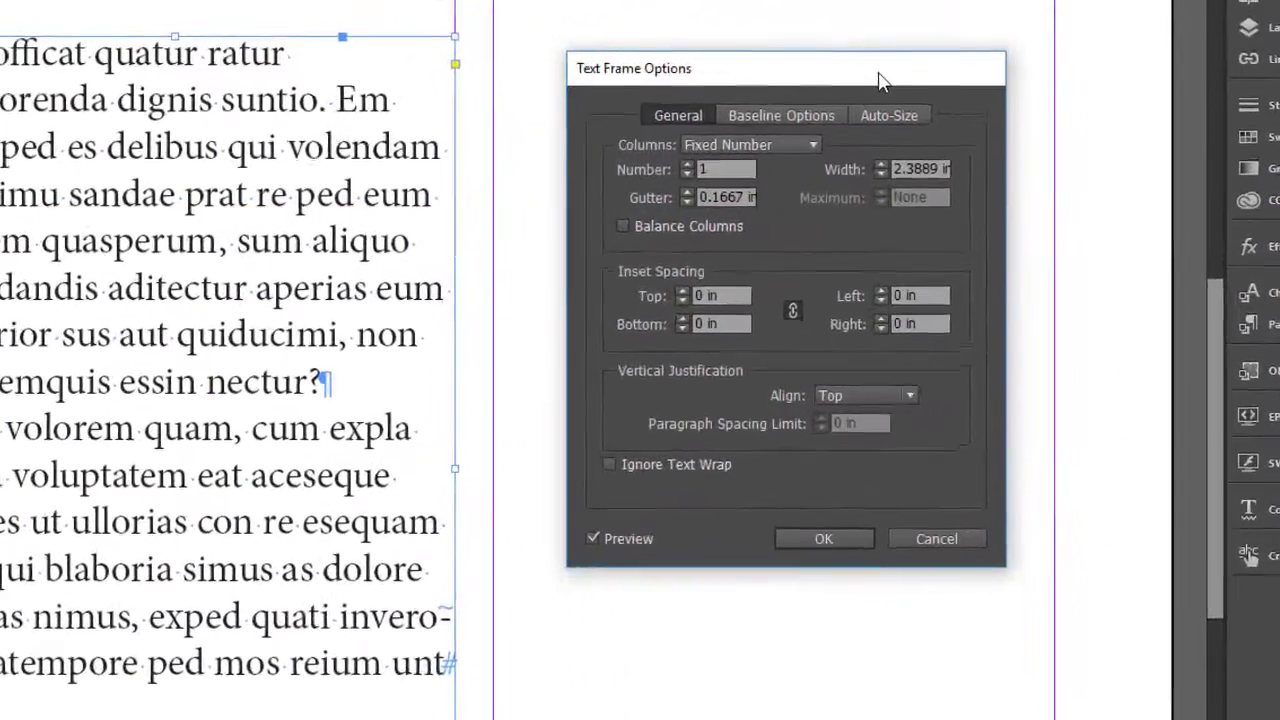
left_click_drag(991, 126, 950, 118)
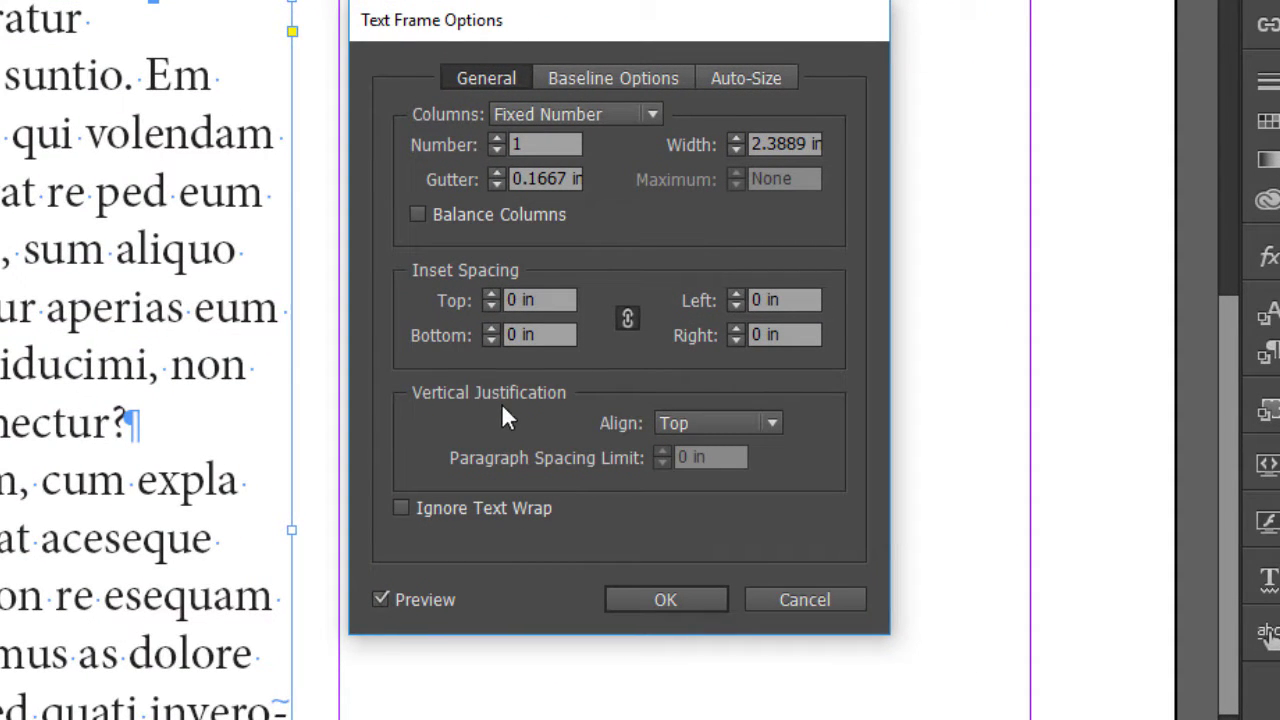
left_click_drag(571, 29, 586, 21)
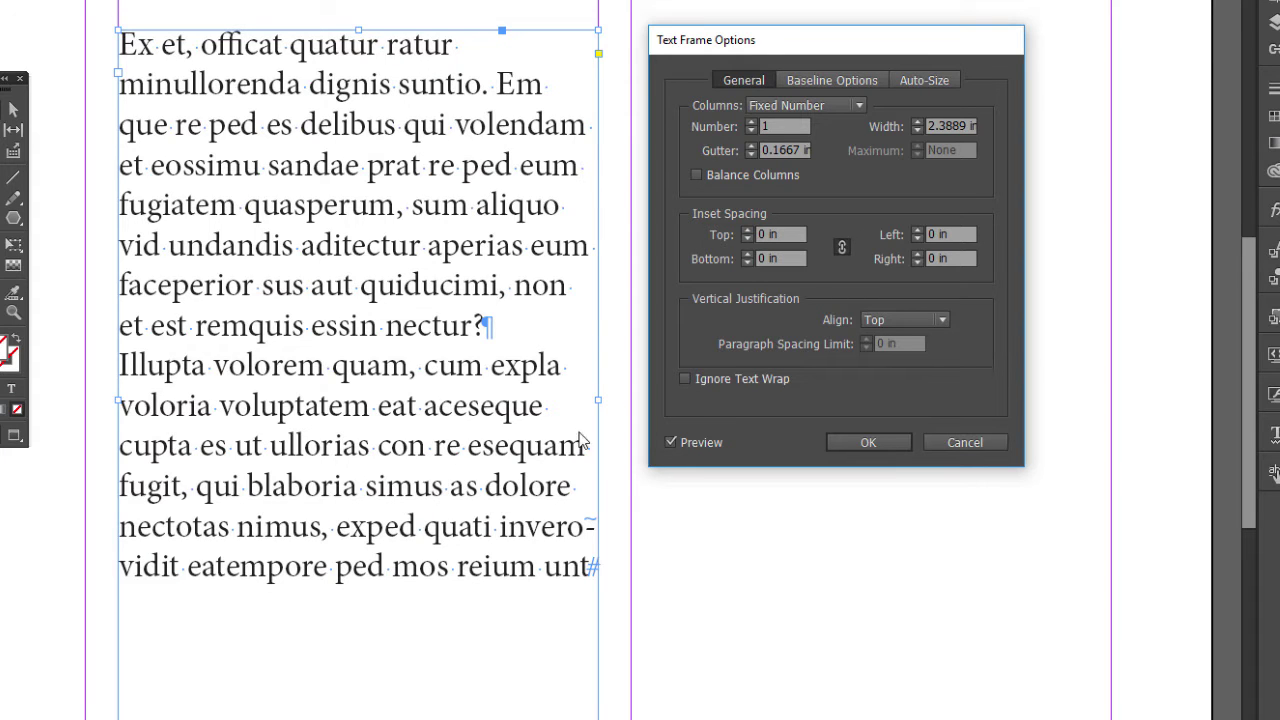
- Preview Center, Bottom and Justify vertical justification, then set it back to Top
left_click(941, 320)
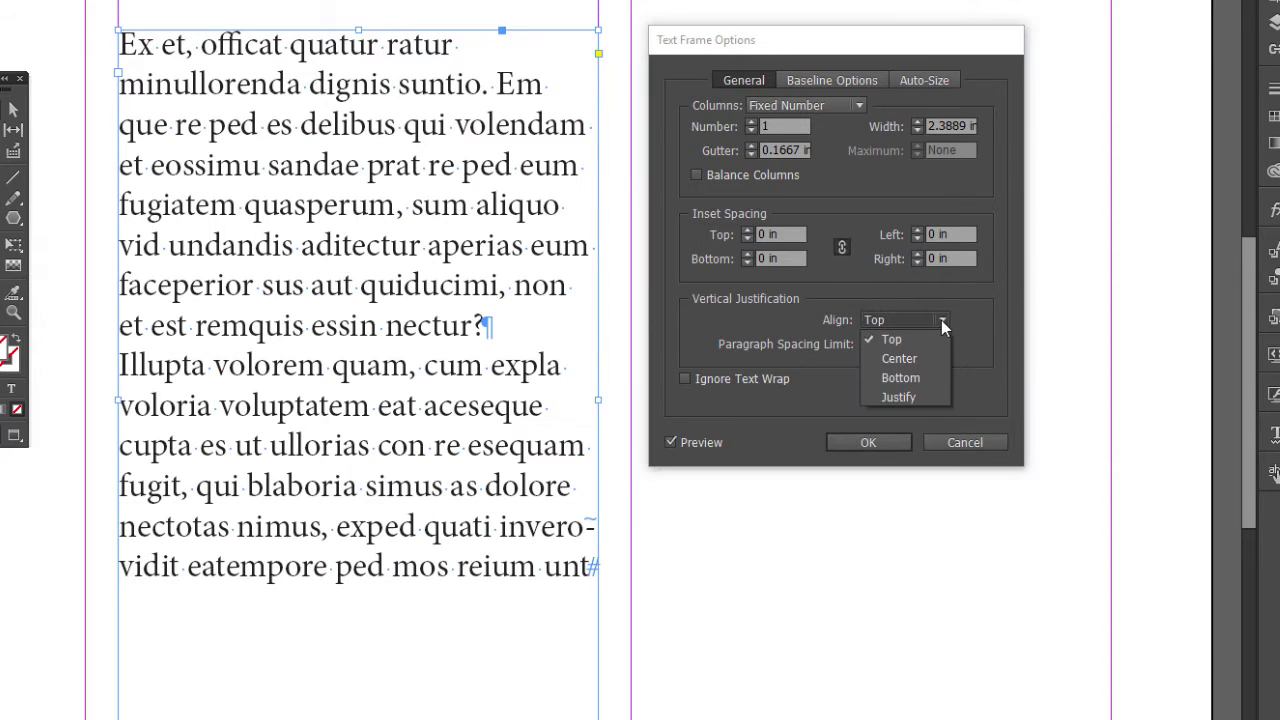
left_click(923, 359)
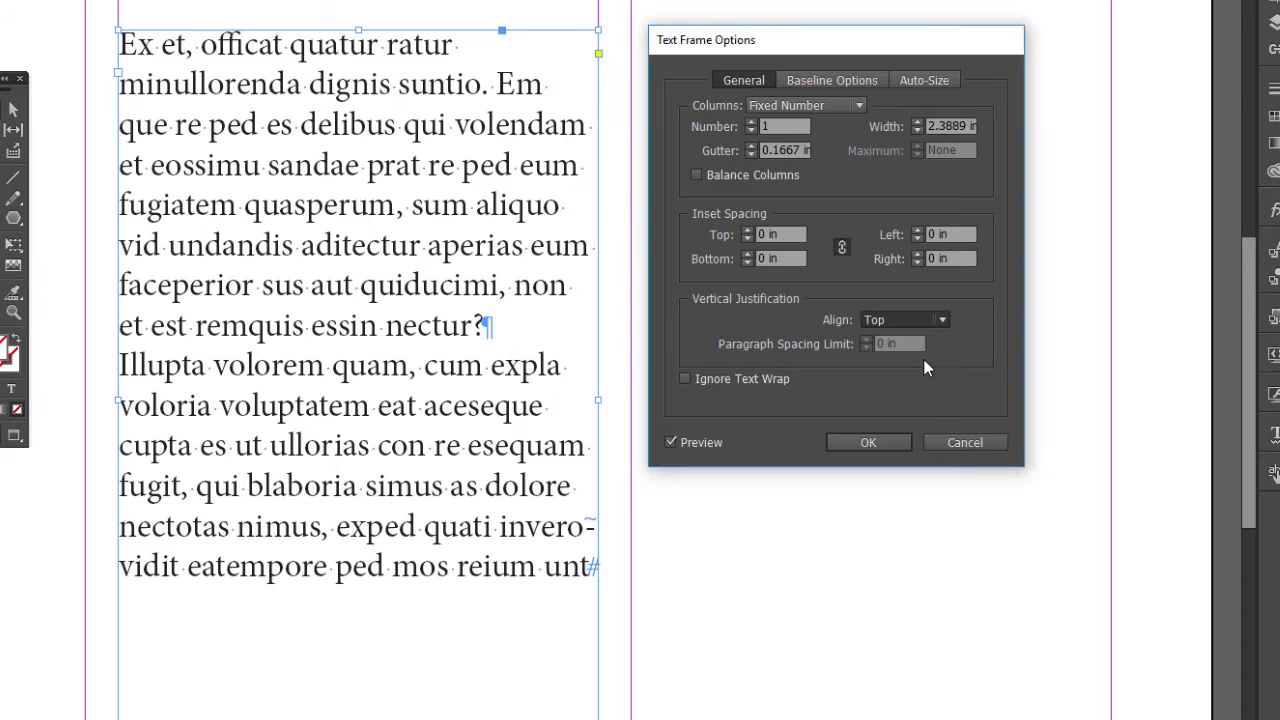
left_click(944, 320)
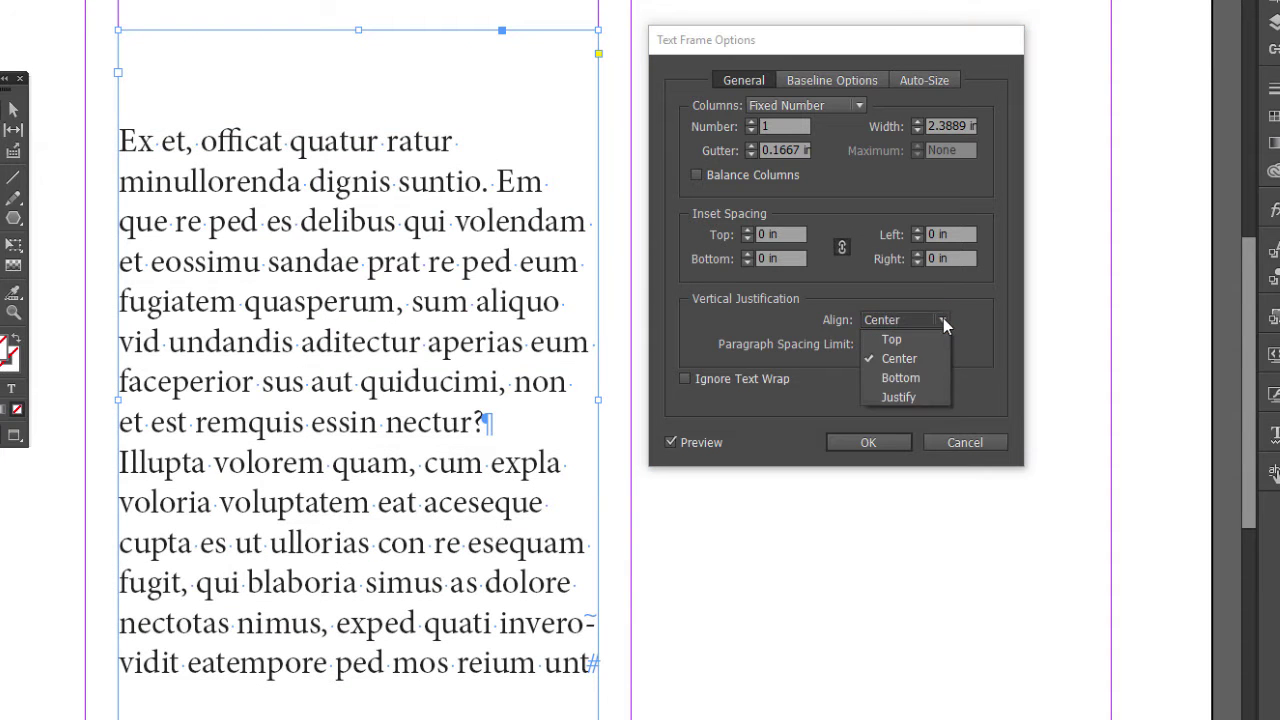
key("Escape")
key("Down")
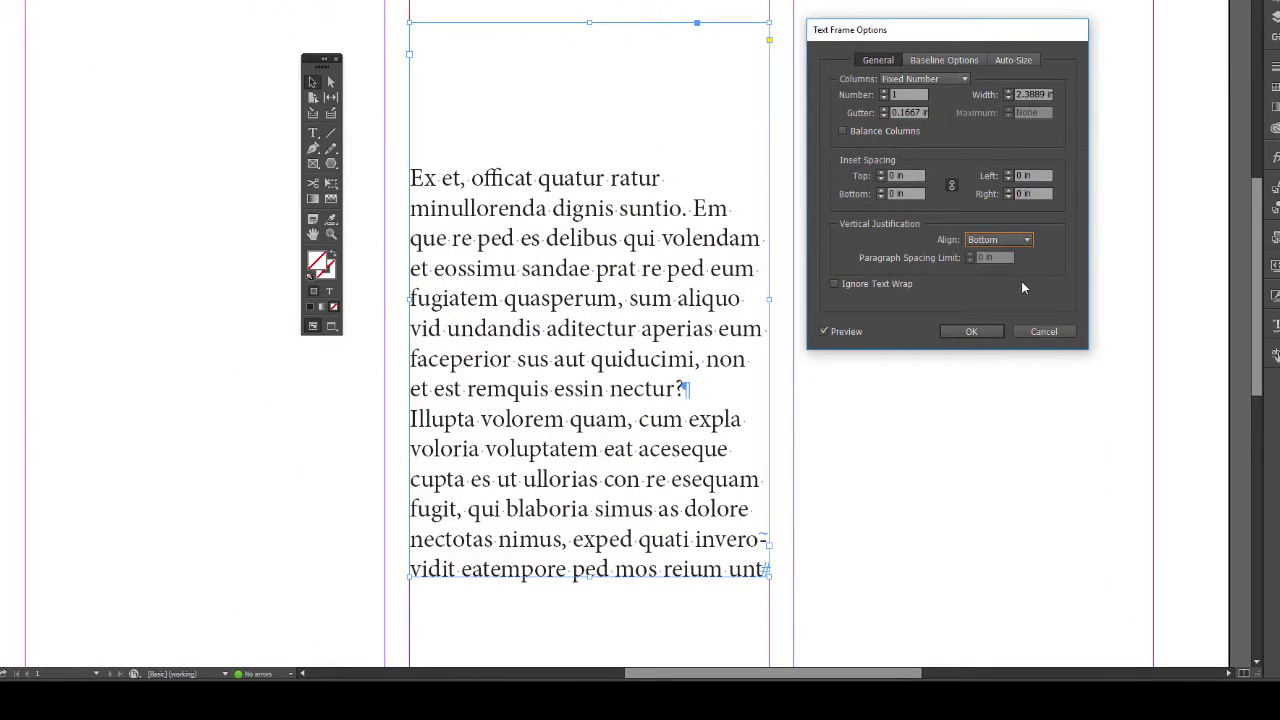
left_click(1027, 241)
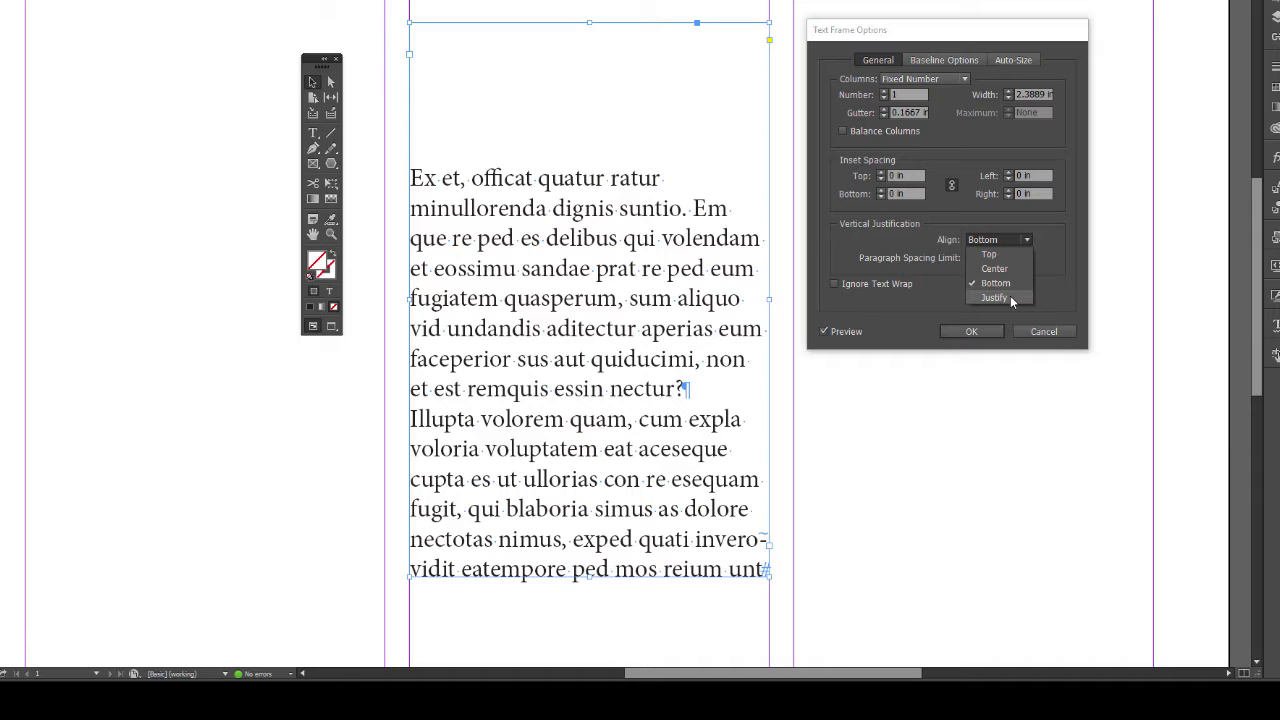
left_click(1010, 297)
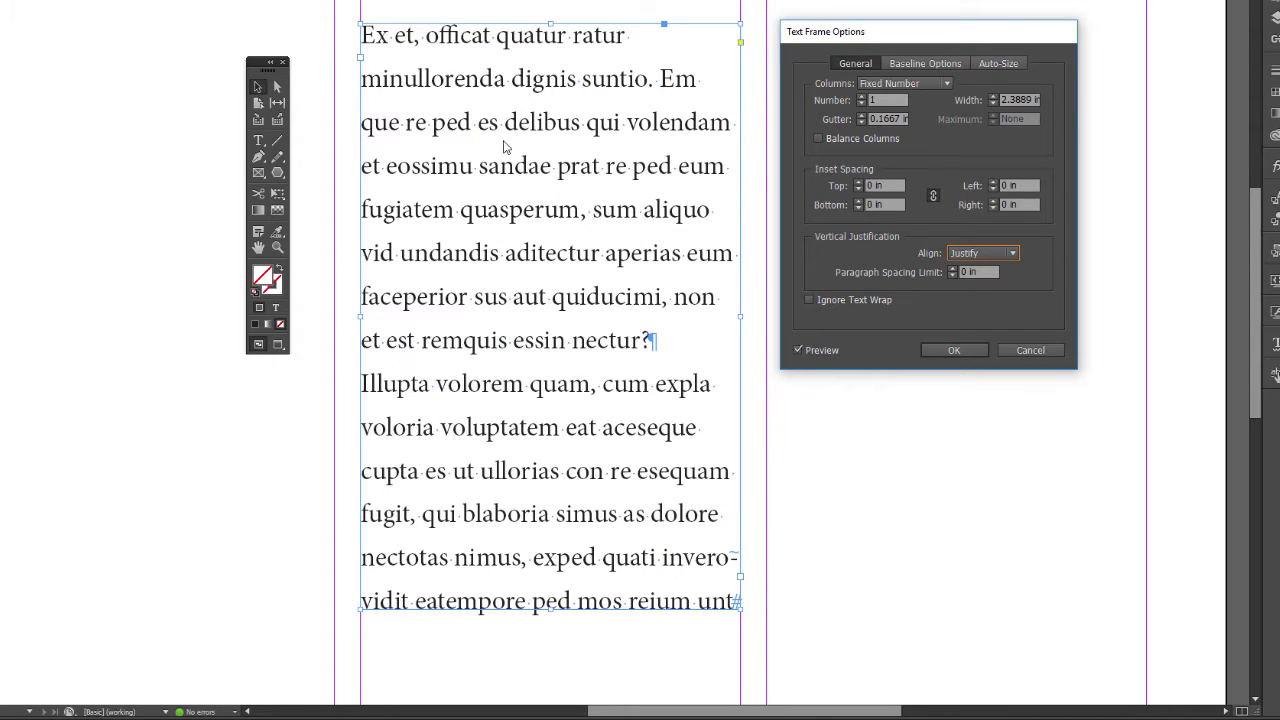
left_click(1014, 257)
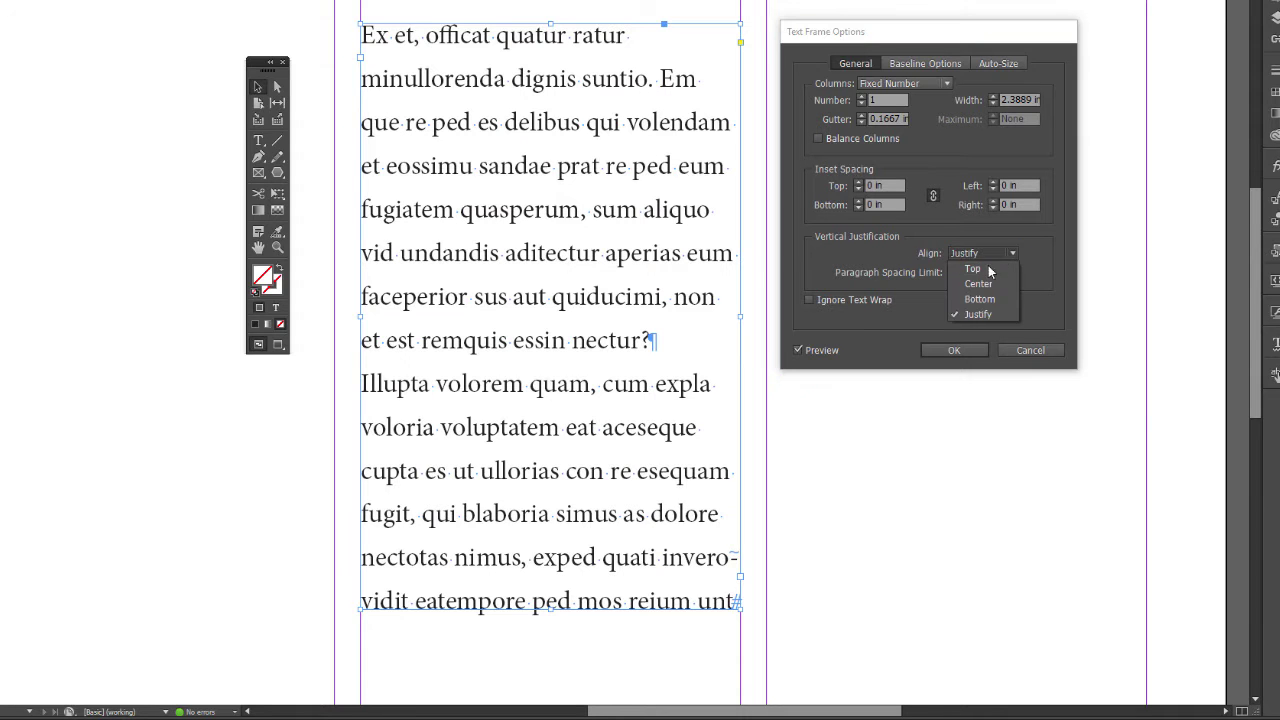
left_click(991, 269)
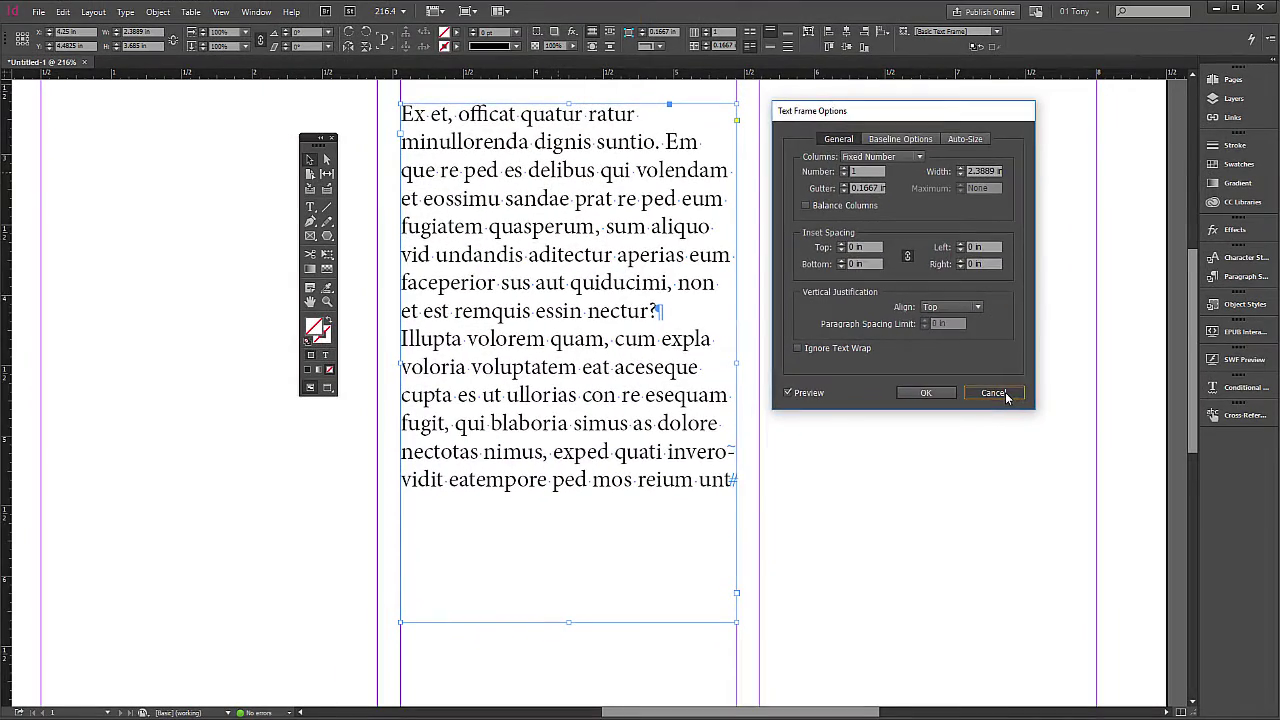
- Cancel the dialog, then try bottom and justify alignment in the Control panel before returning to top
left_click(993, 393)
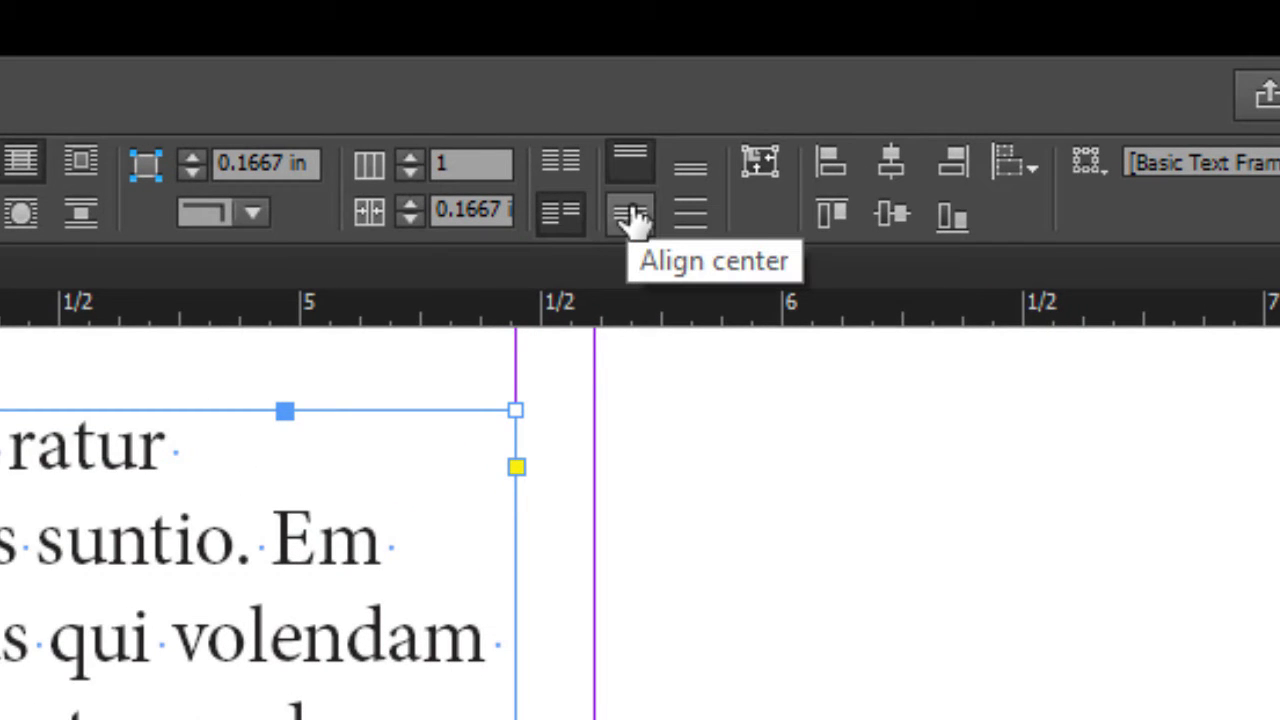
left_click(688, 182)
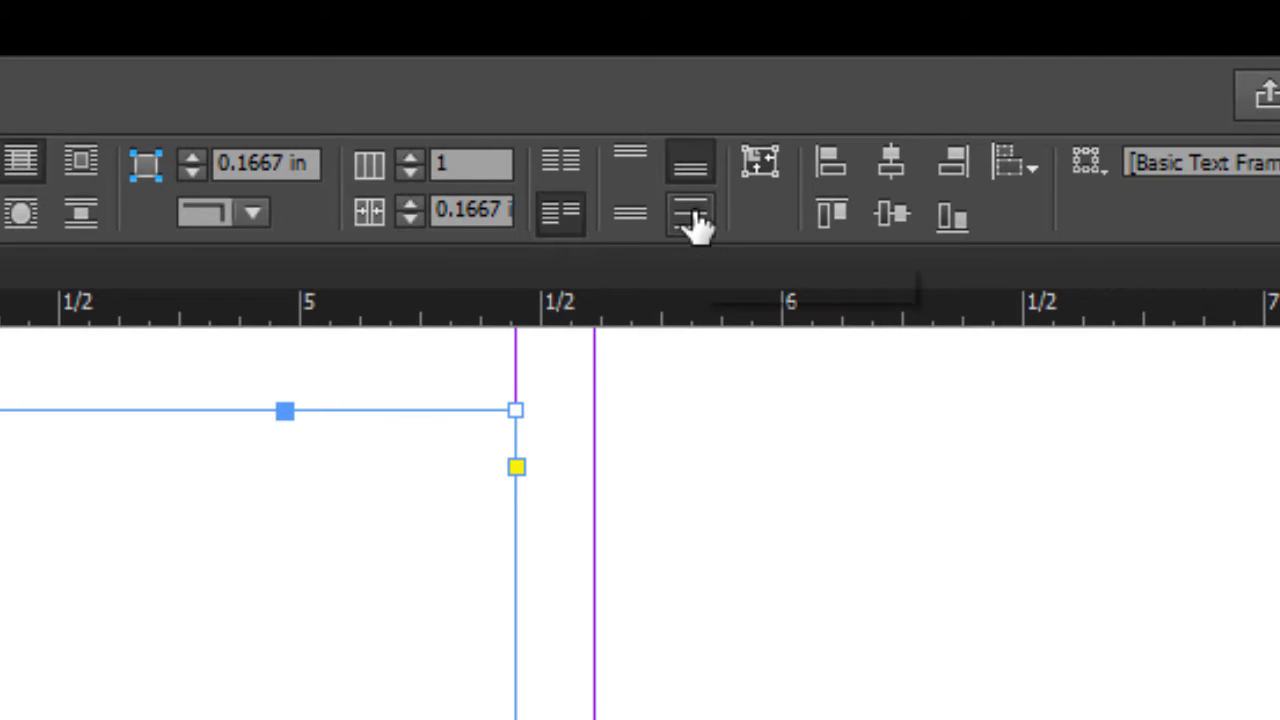
left_click(692, 220)
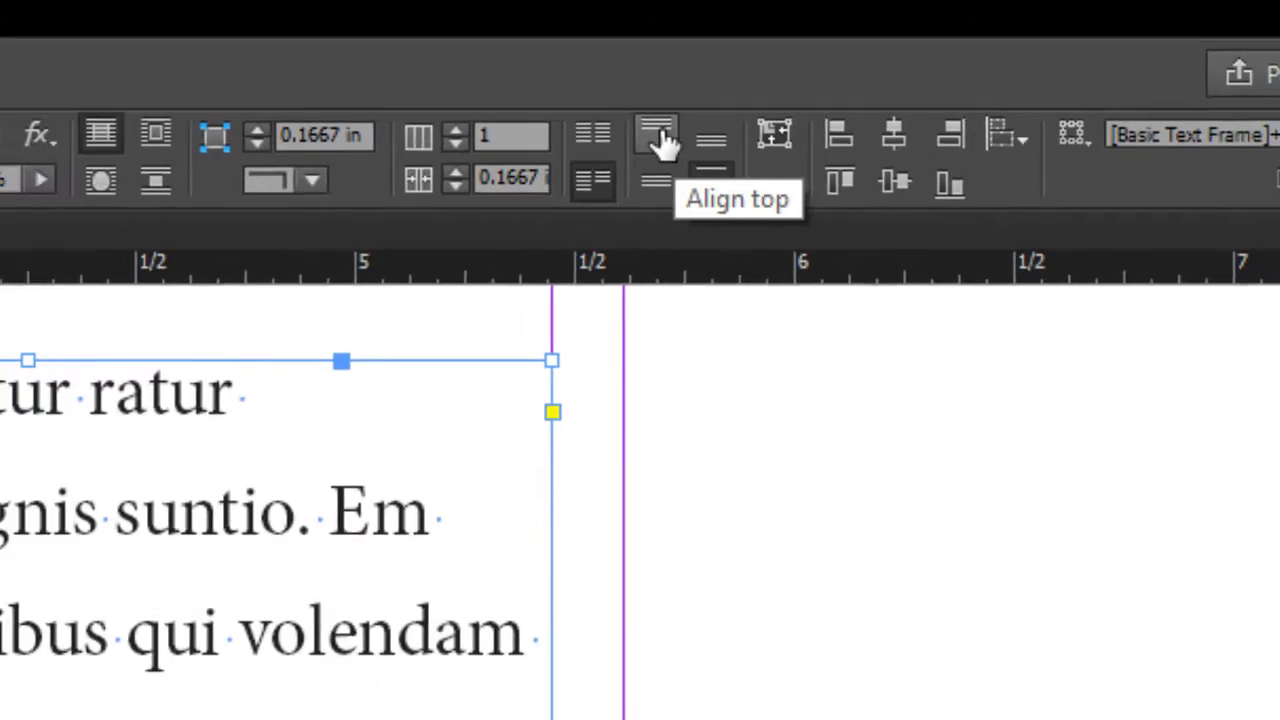
left_click(660, 138)
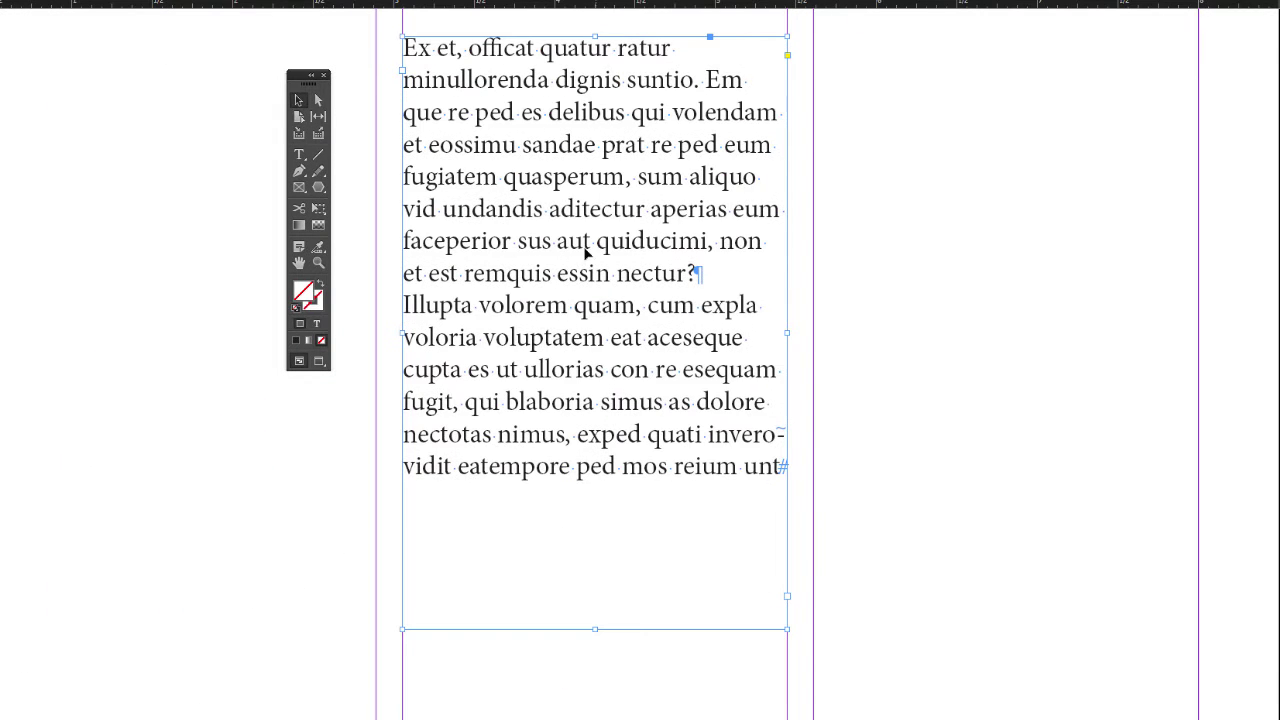
- Shorten the frame to end at 'voloria voluptatem eat aceseque', leaving the rest overset
left_click_drag(298, 80, 288, 76)
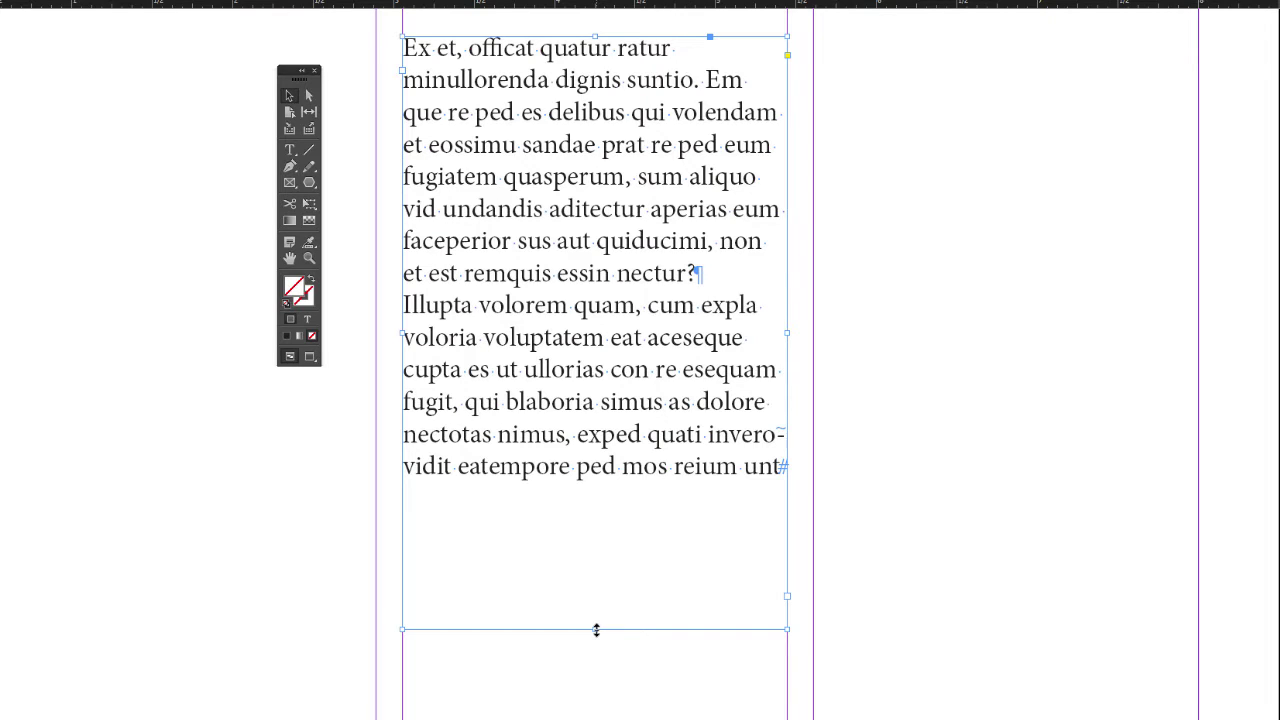
left_click_drag(596, 630, 598, 386)
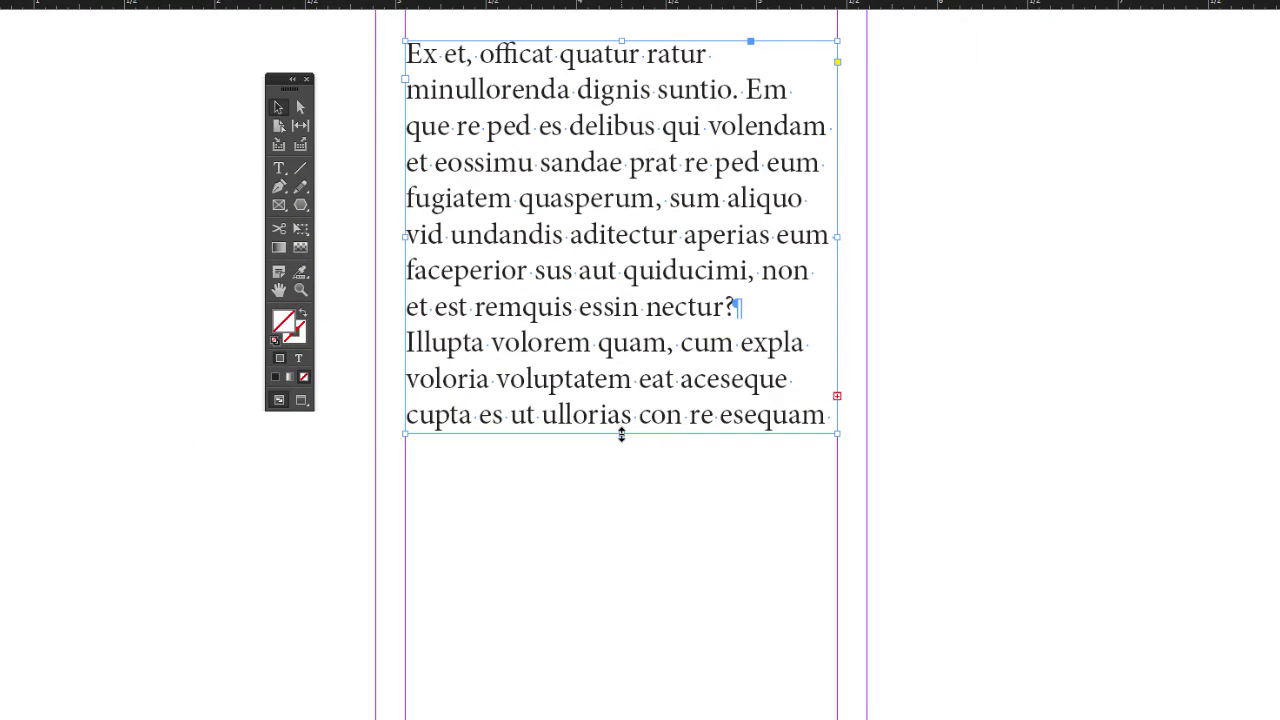
mouse_move(621, 435)
left_mouse_down()
mouse_move(621, 590)
mouse_move(621, 408)
left_mouse_up()
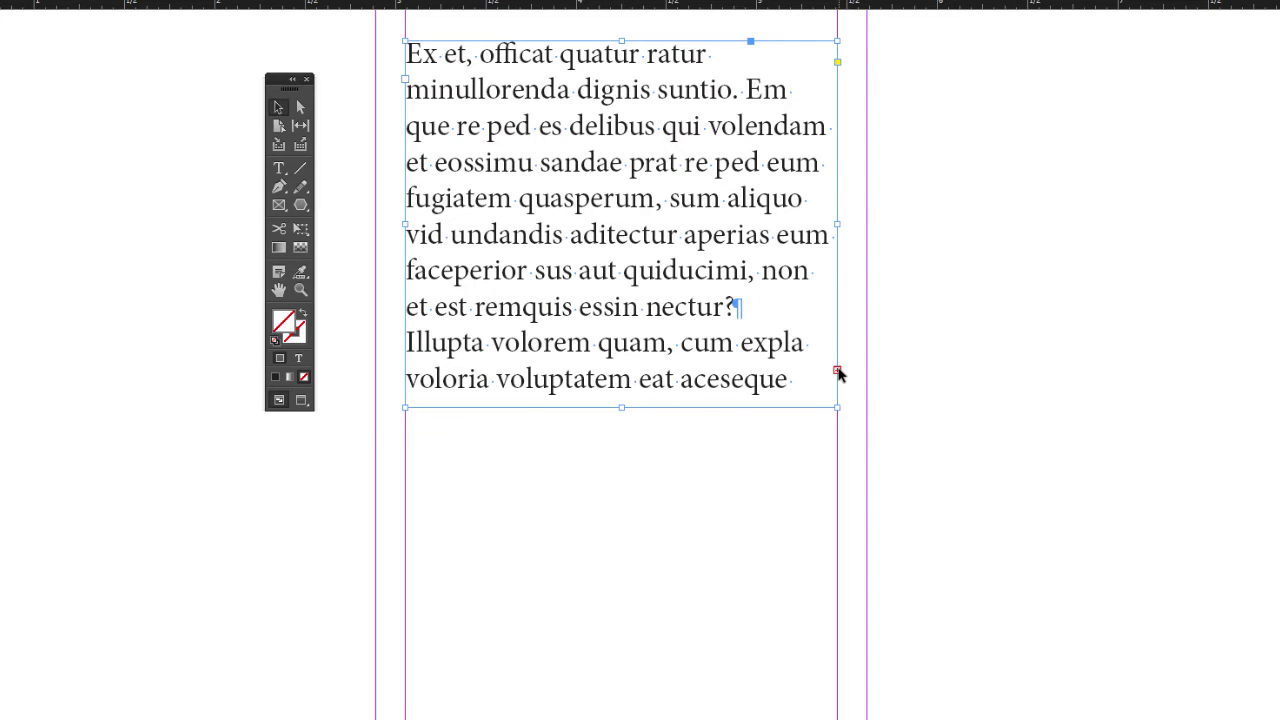
- Thread the overset text into a new linked frame in the right column
left_click(837, 371)
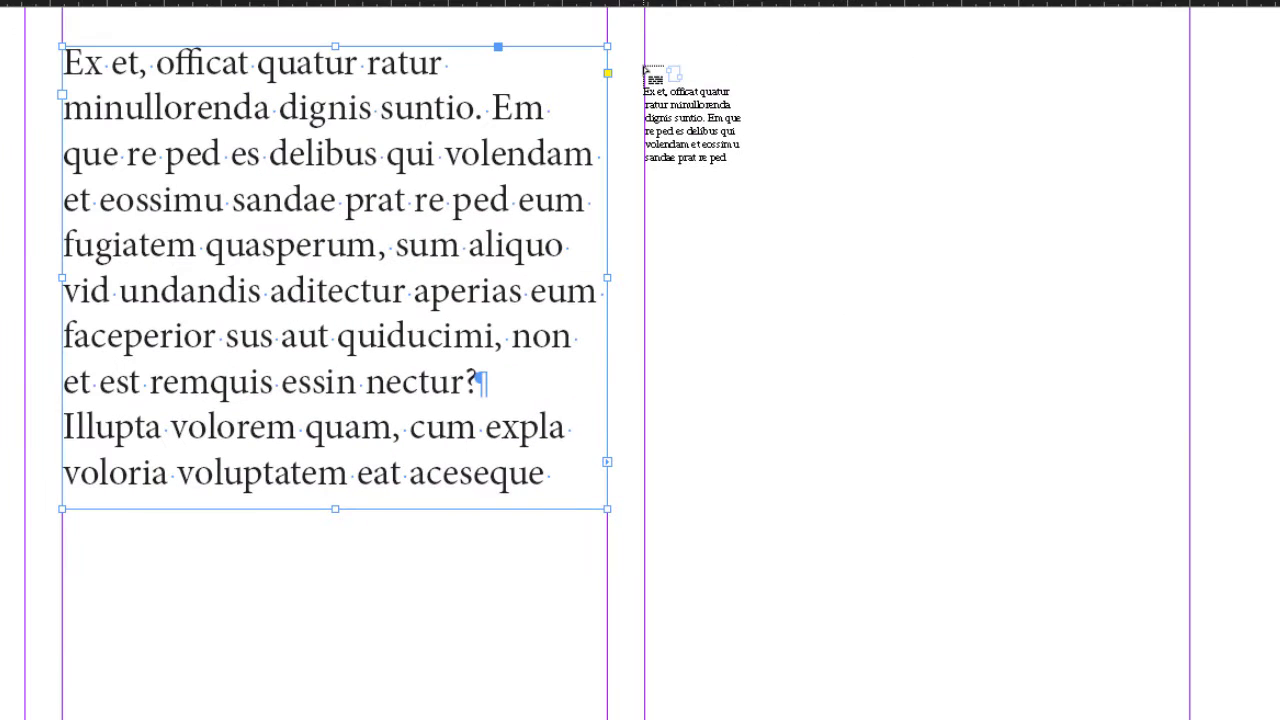
left_click_drag(655, 84, 1175, 715)
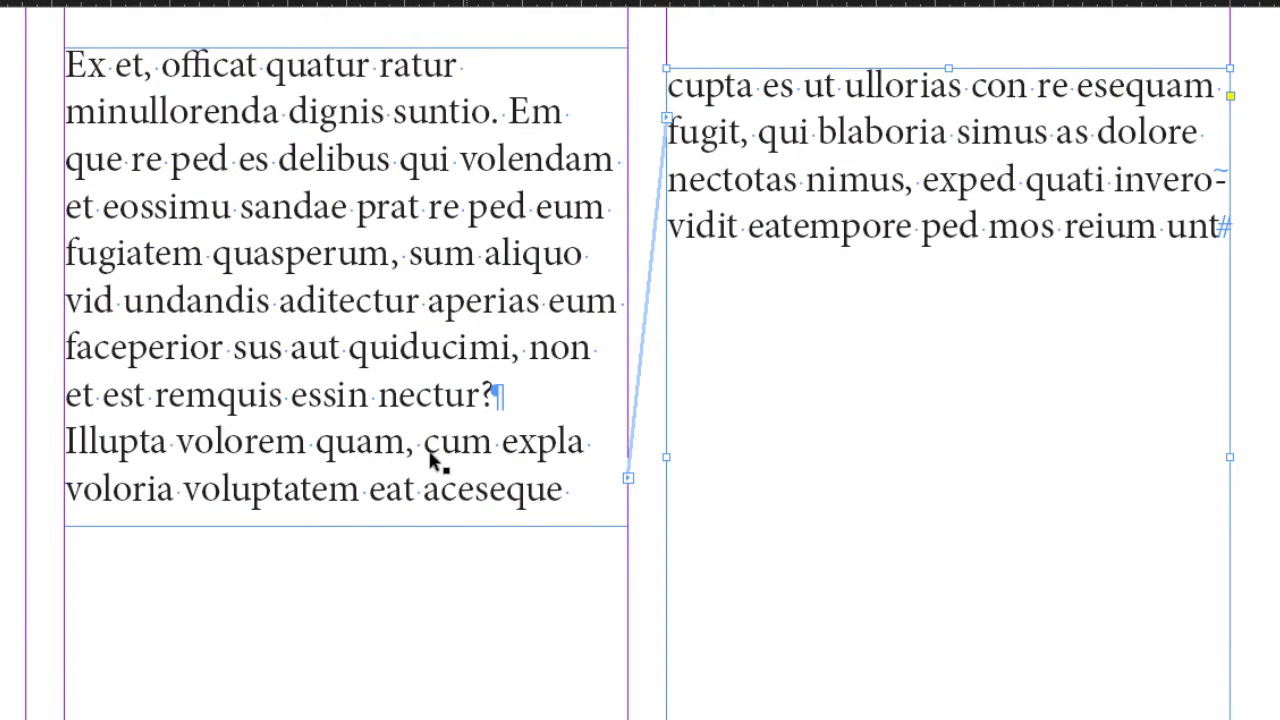
left_click(432, 457)
mouse_move(346, 527)
left_mouse_down()
mouse_move(339, 400)
mouse_move(349, 546)
left_mouse_up()
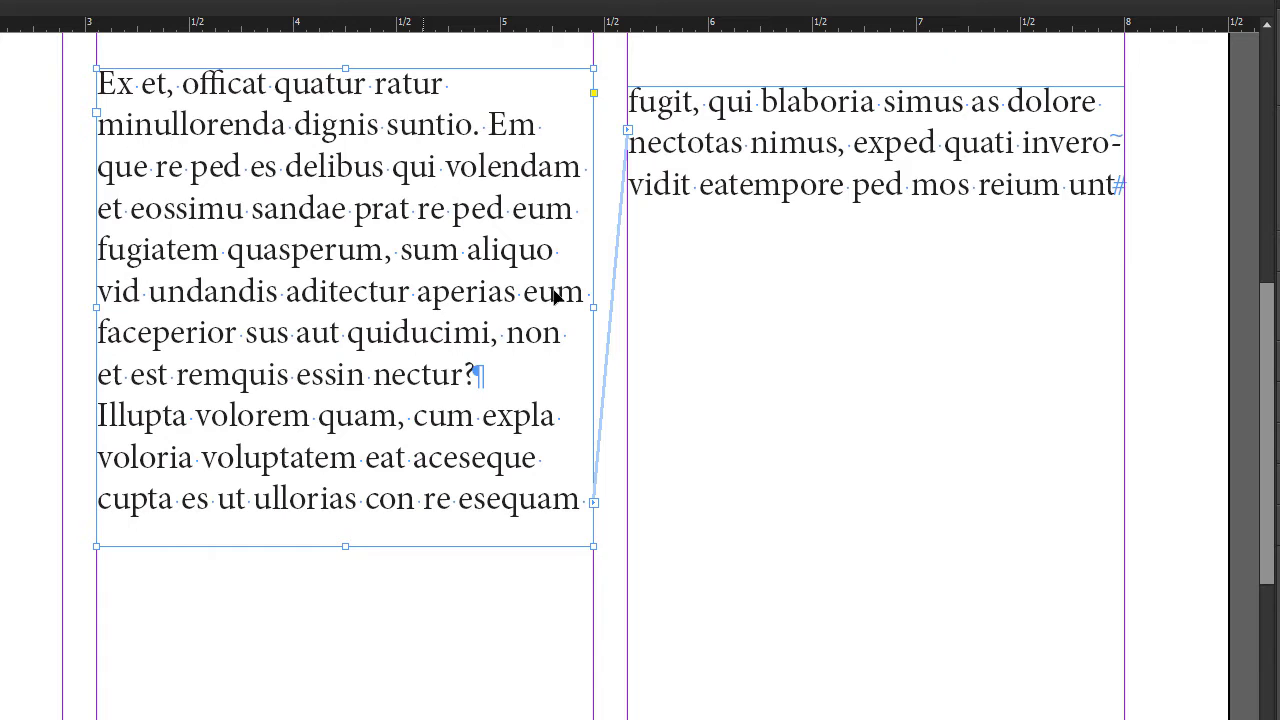
- Delete the right linked frame so the left frame holds the whole story
left_click(814, 194)
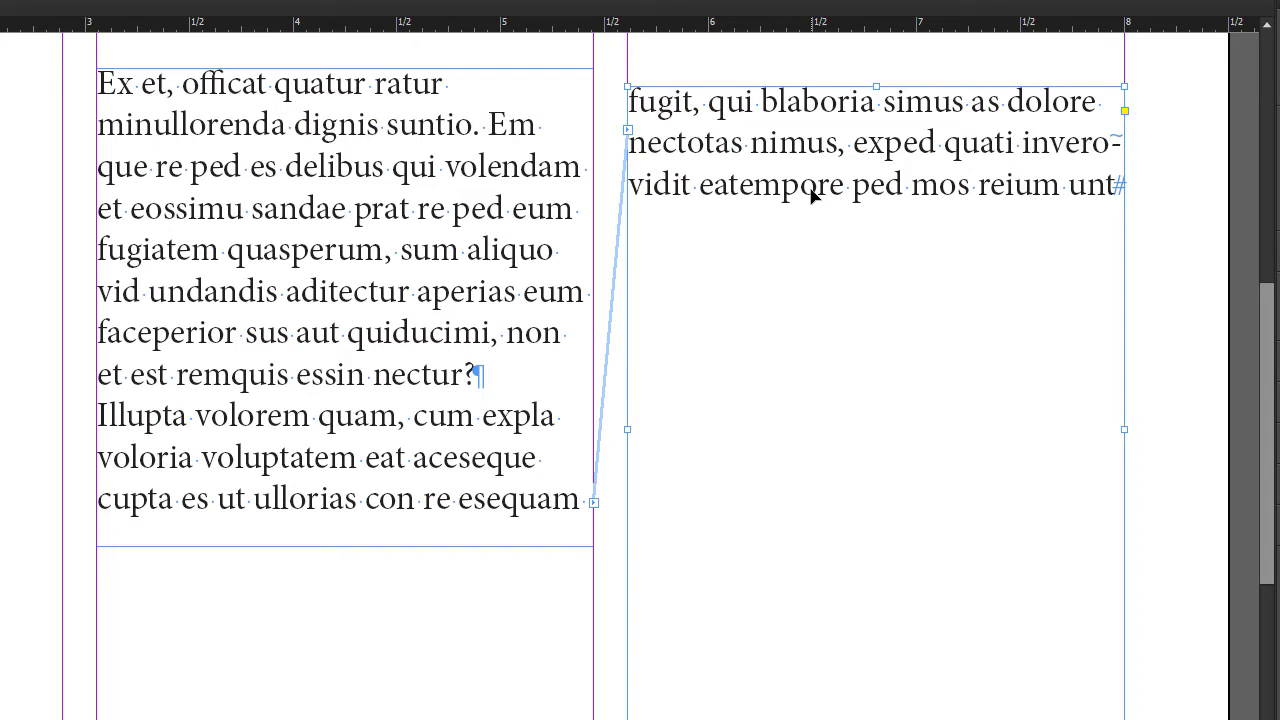
key("Delete")
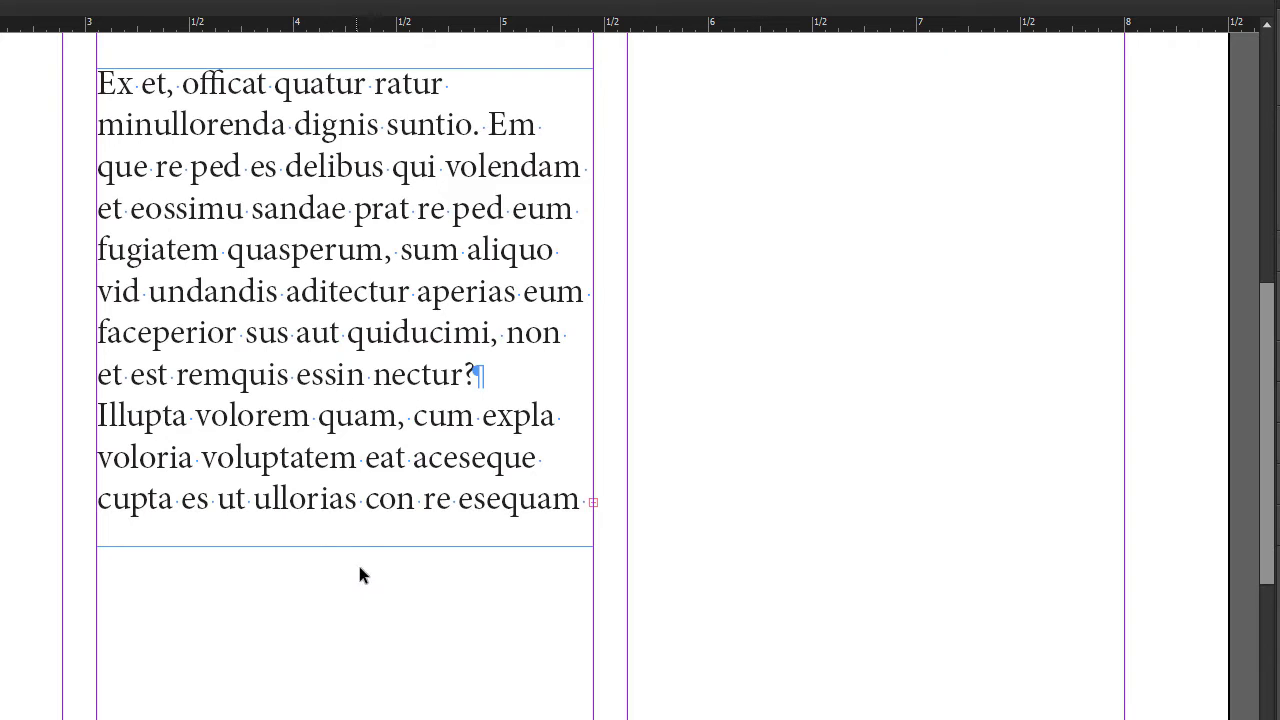
left_click(348, 459)
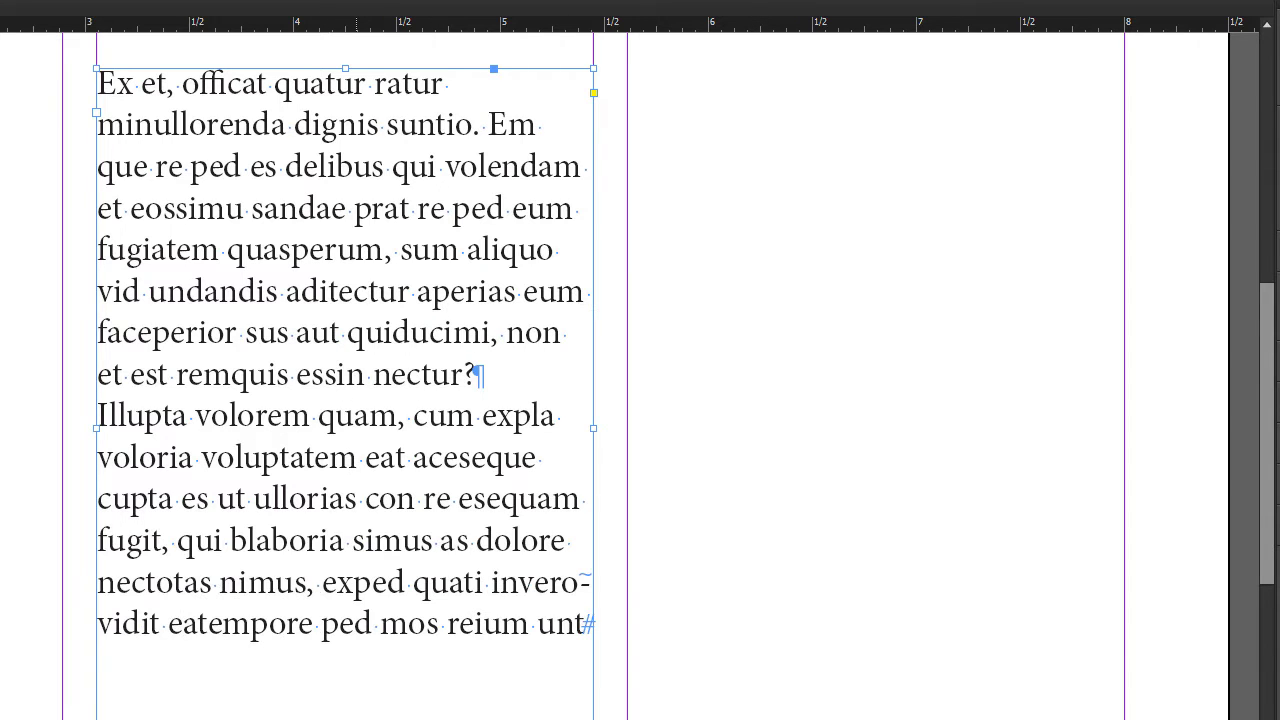
- Set the frame to 3 columns in Text Frame Options
right_click(379, 262)
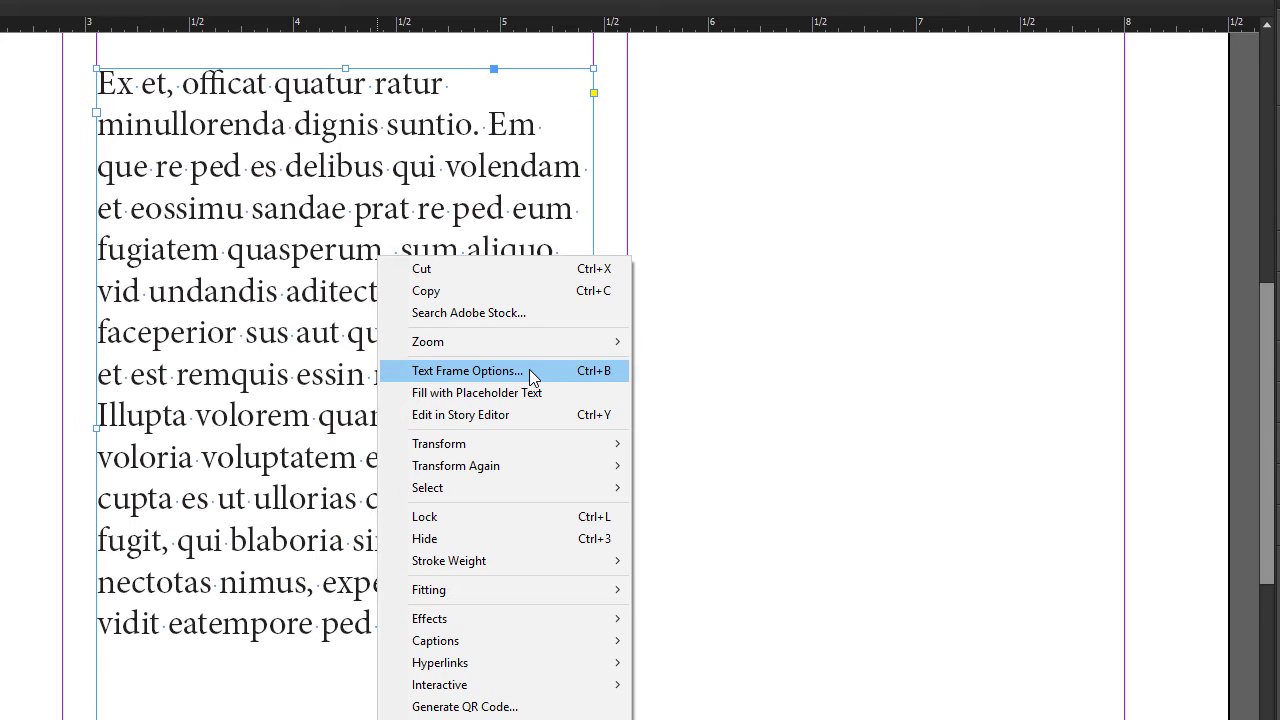
left_click(467, 371)
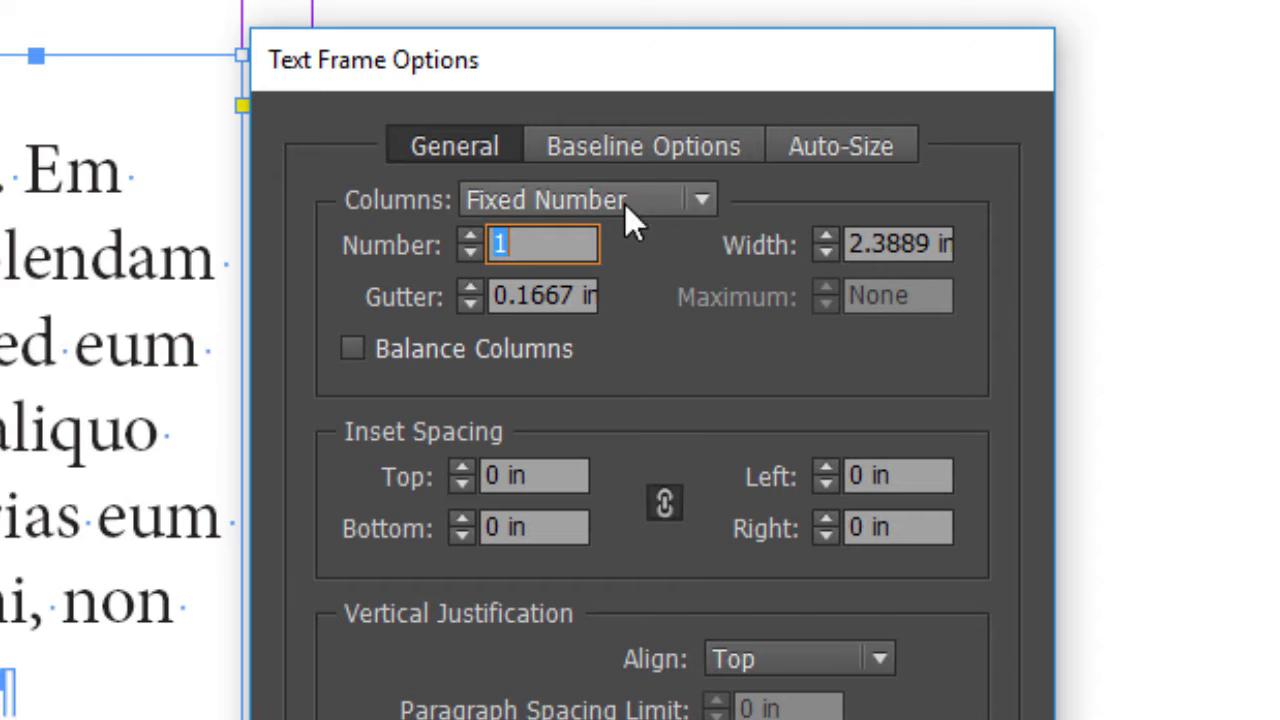
left_click(690, 194)
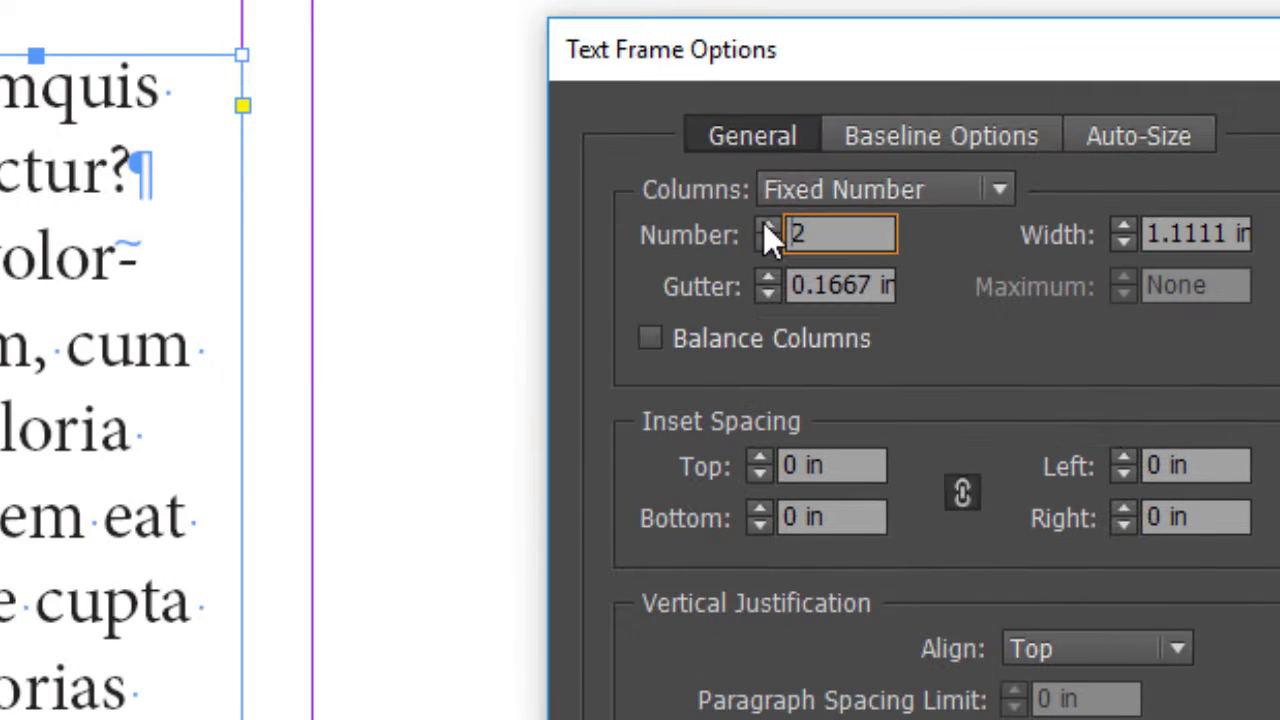
left_click(763, 222)
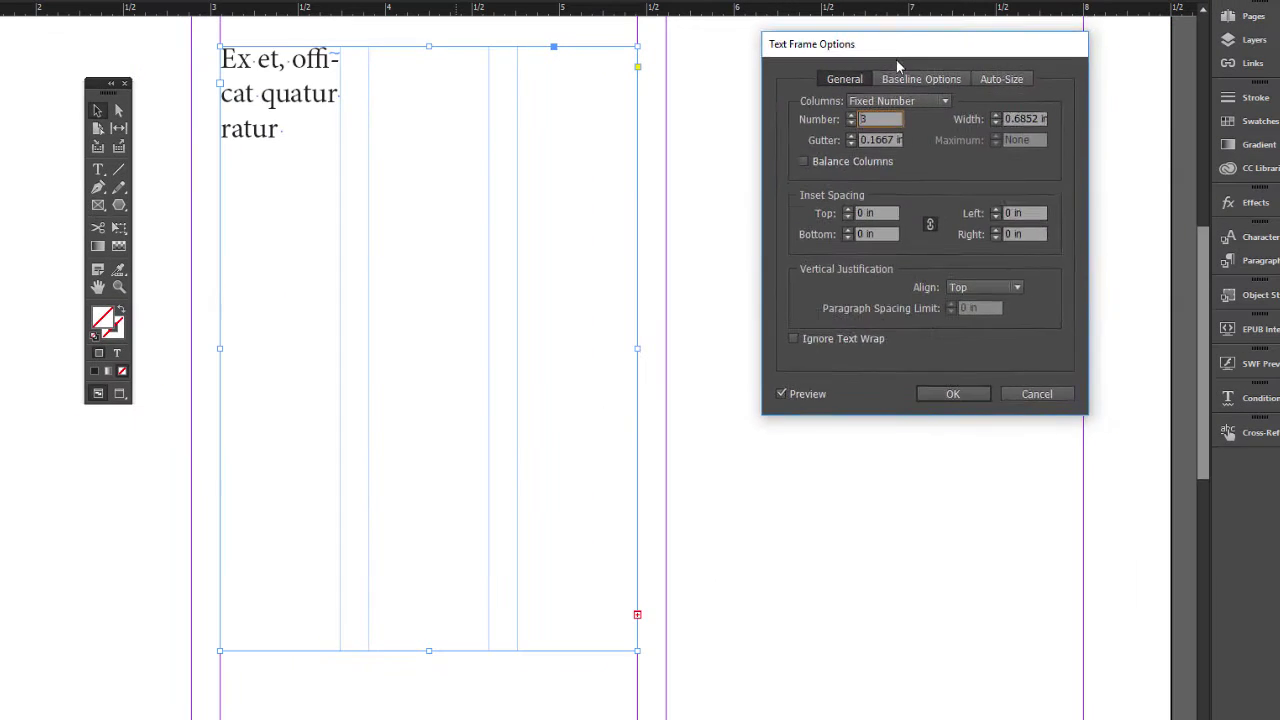
left_click_drag(900, 63, 957, 188)
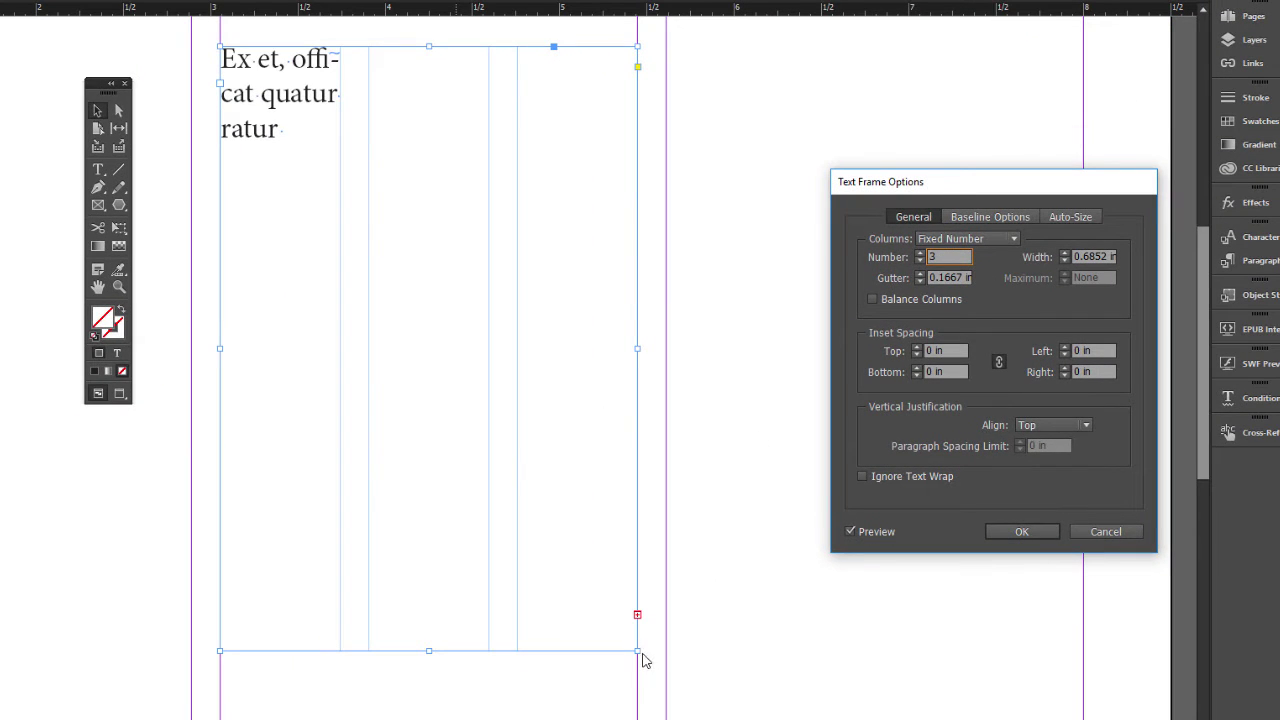
left_click(1033, 538)
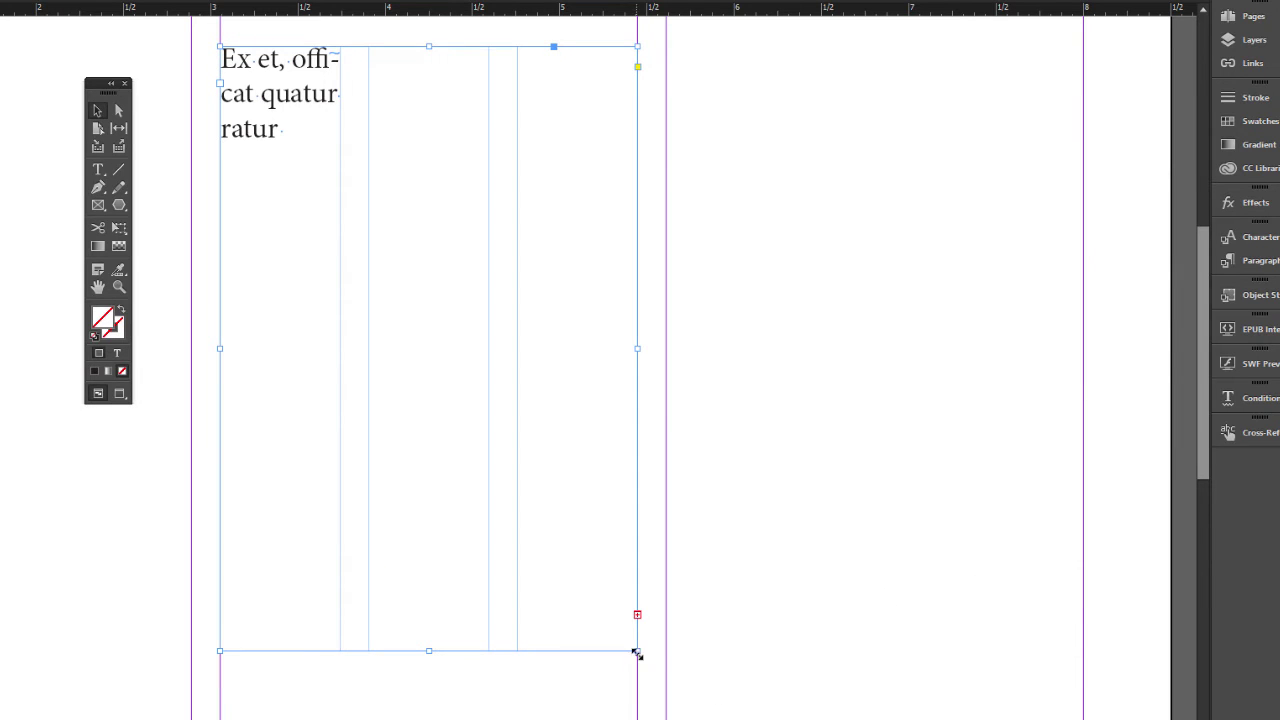
- Resize the frame wider and shorter so the story flows across all three columns
left_click_drag(636, 652, 876, 685)
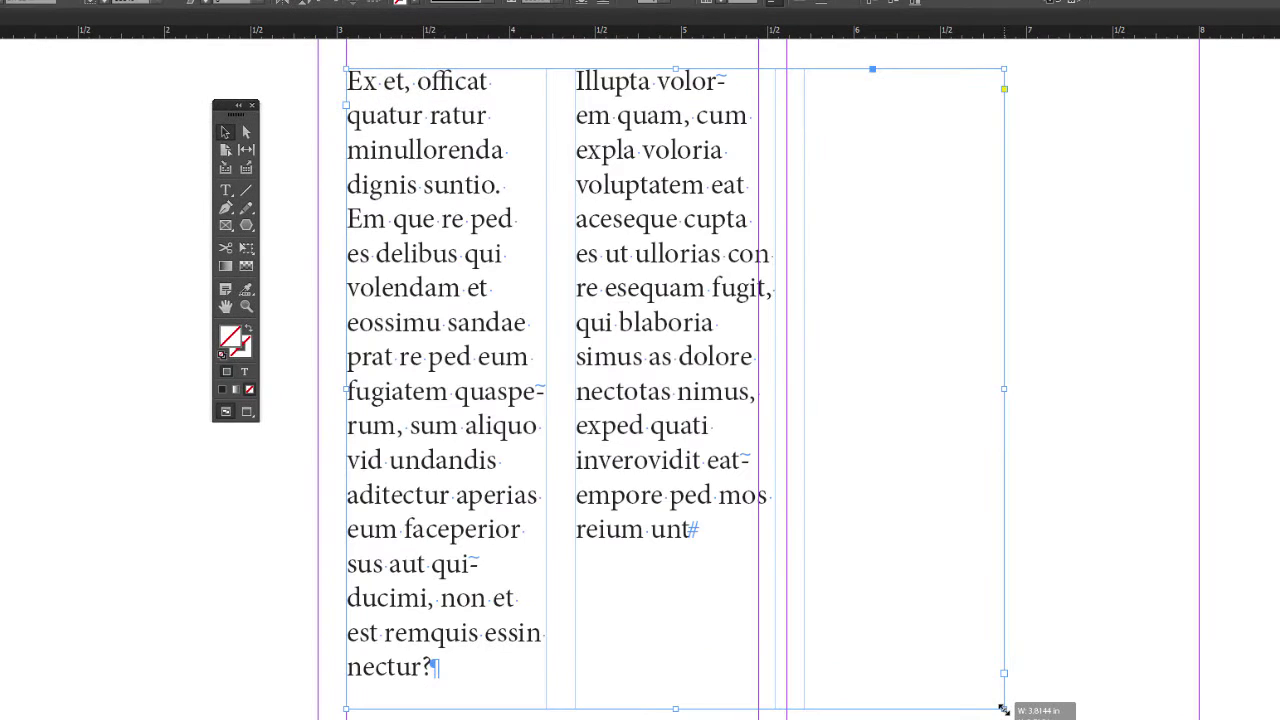
left_click_drag(1003, 709, 1025, 717)
left_click_drag(685, 714, 684, 533)
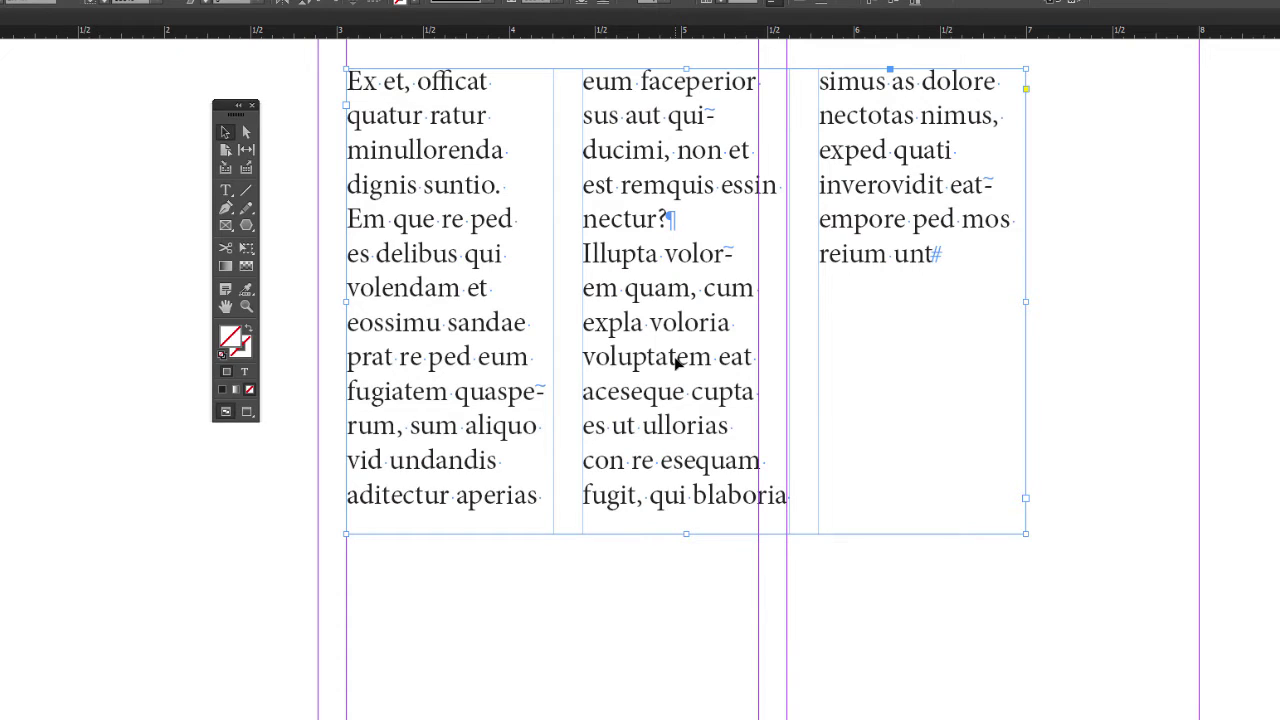
- Turn on Balance Columns with Ctrl+B and reopen Text Frame Options for the one-column frame
key("ctrl+b")
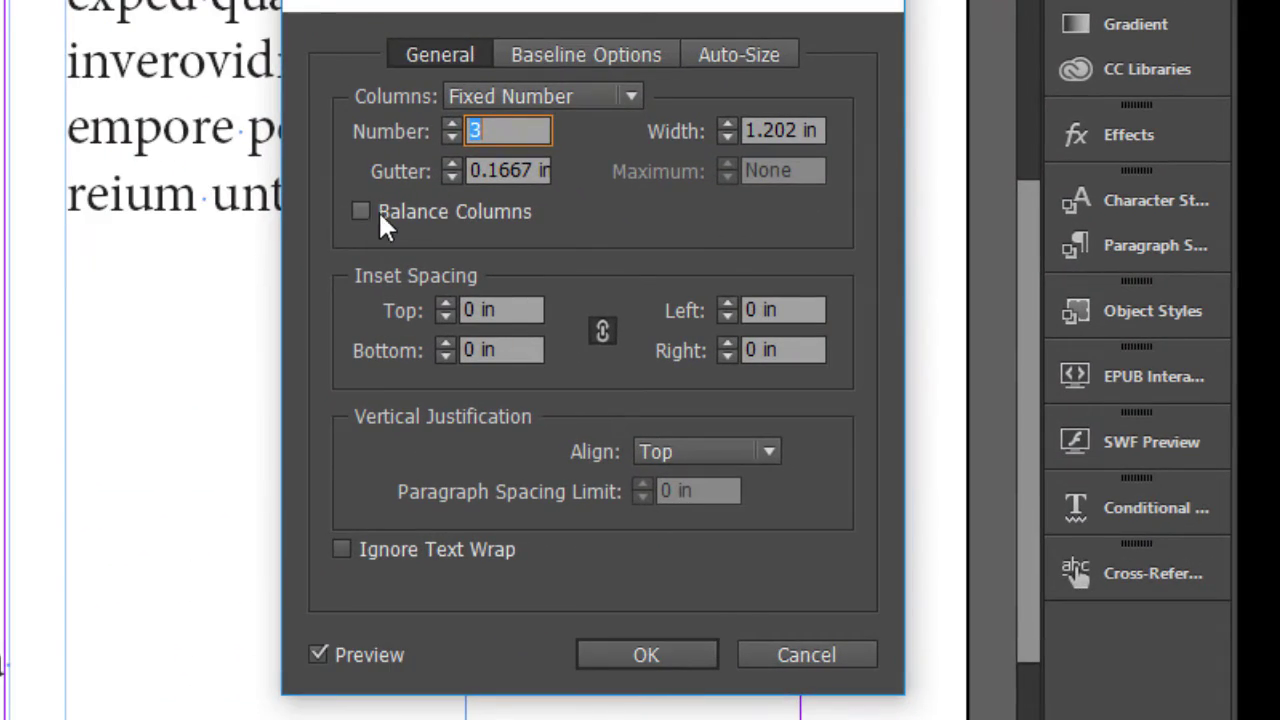
left_click(362, 212)
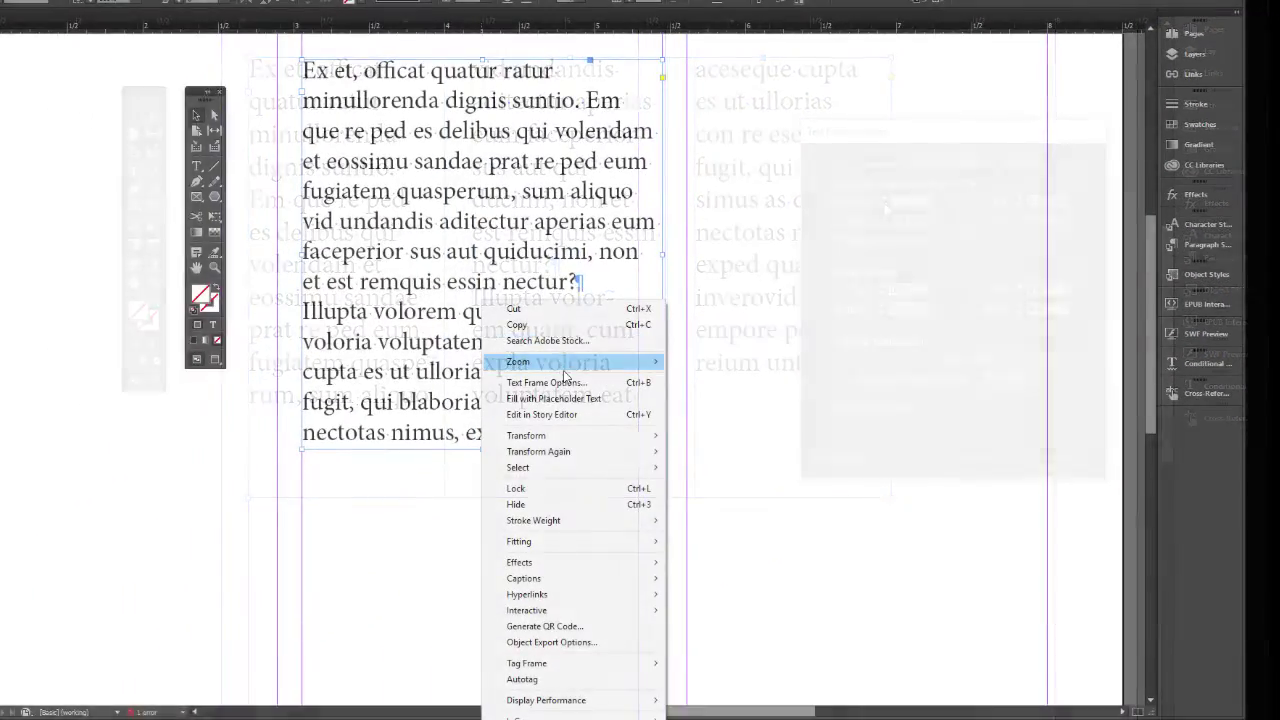
left_click(575, 388)
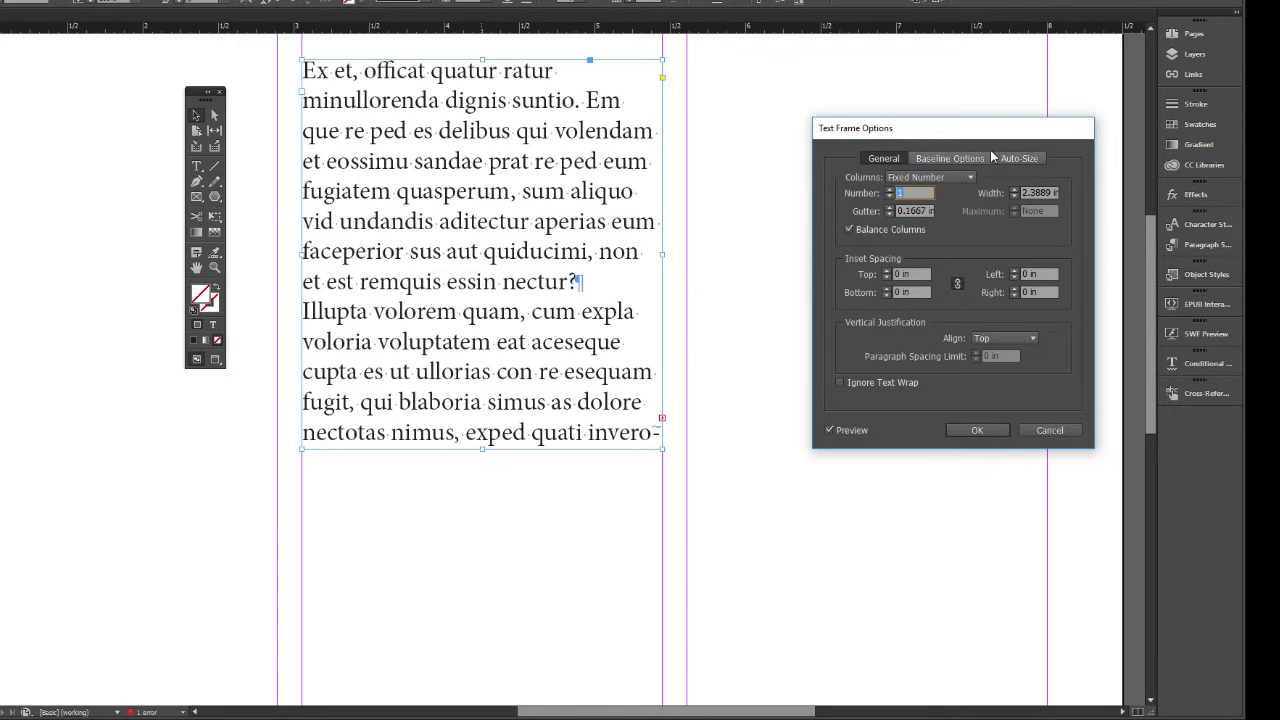
- Set the linked inset spacing to 0.125 in on all sides and apply it
left_click_drag(990, 136, 917, 68)
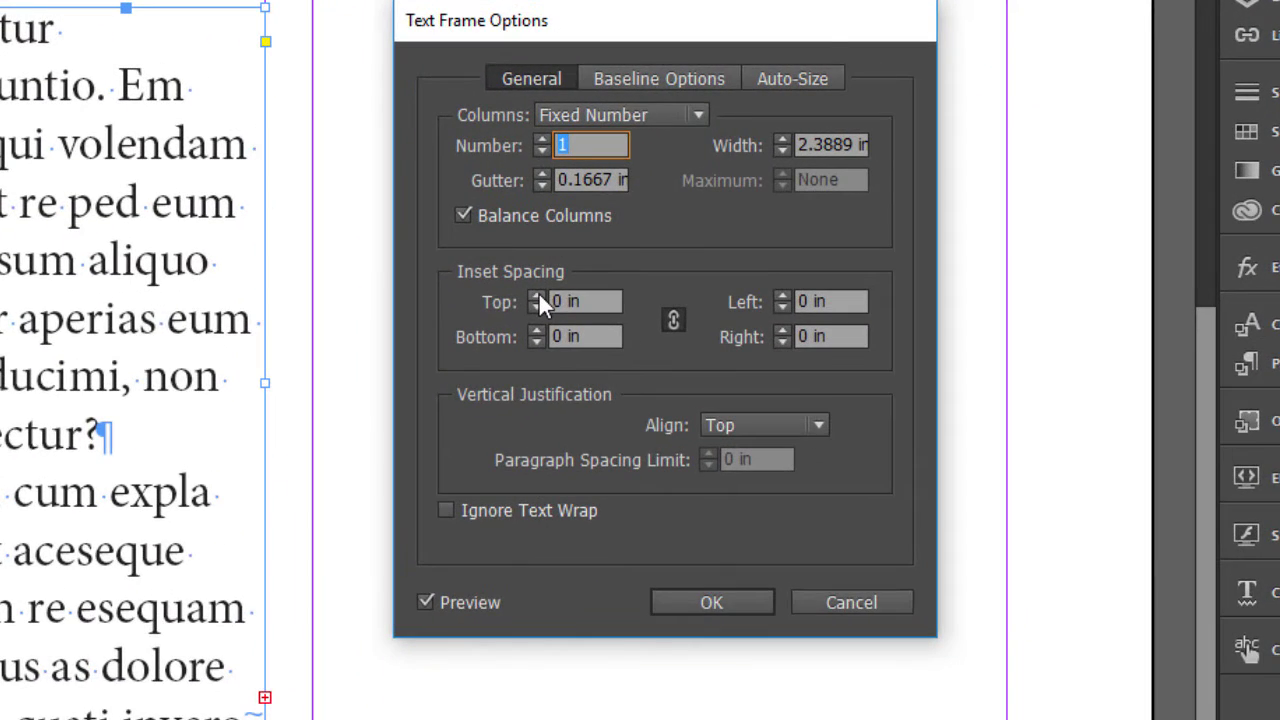
left_click(537, 296)
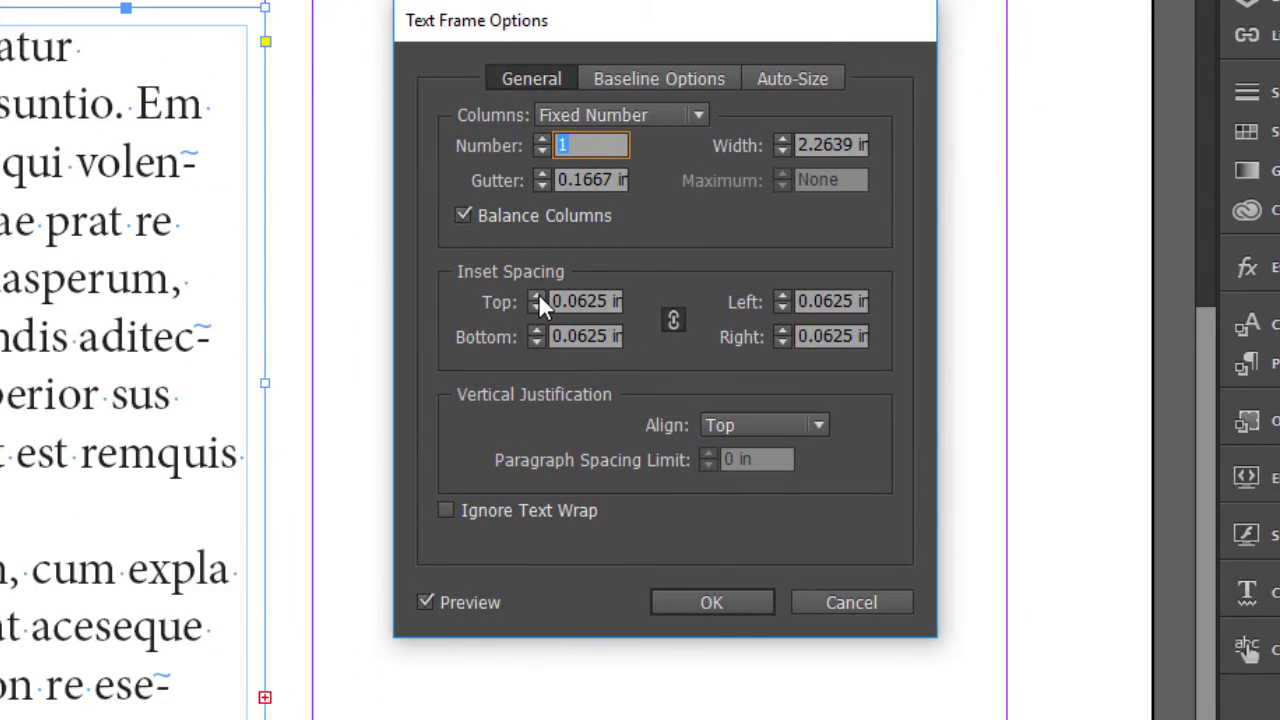
left_click(538, 296)
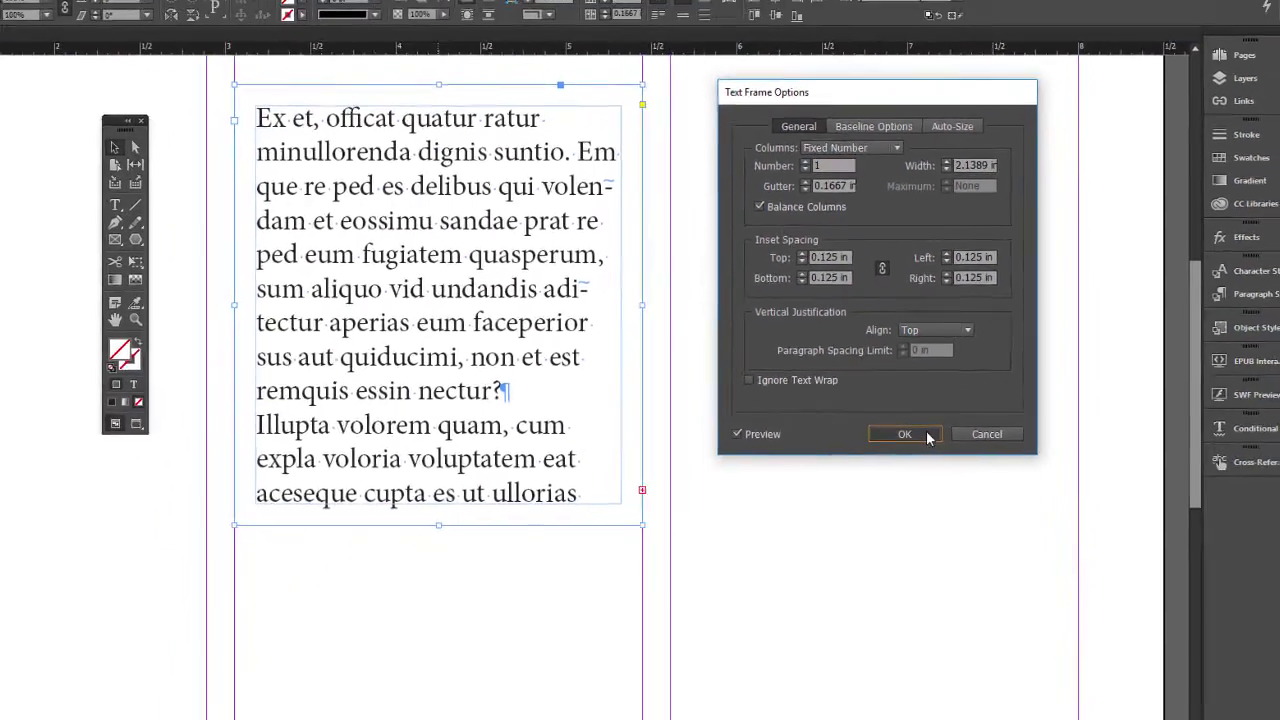
left_click(927, 437)
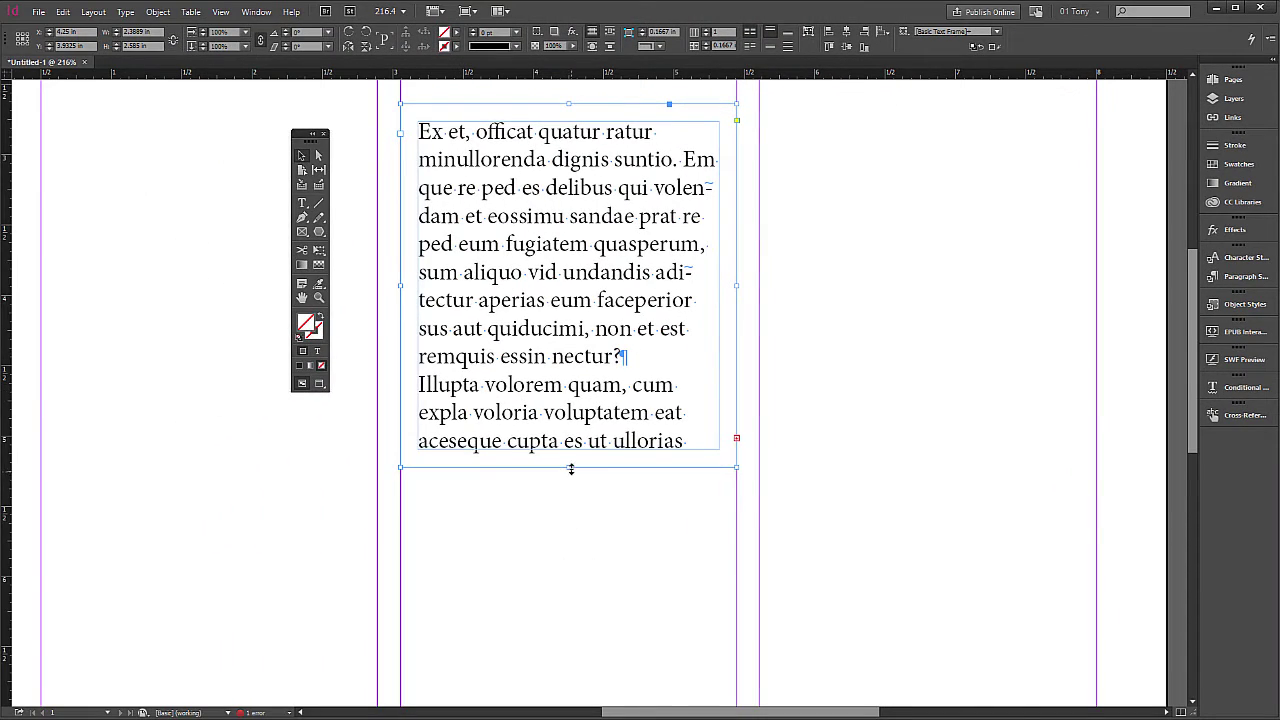
left_click_drag(571, 469, 571, 548)
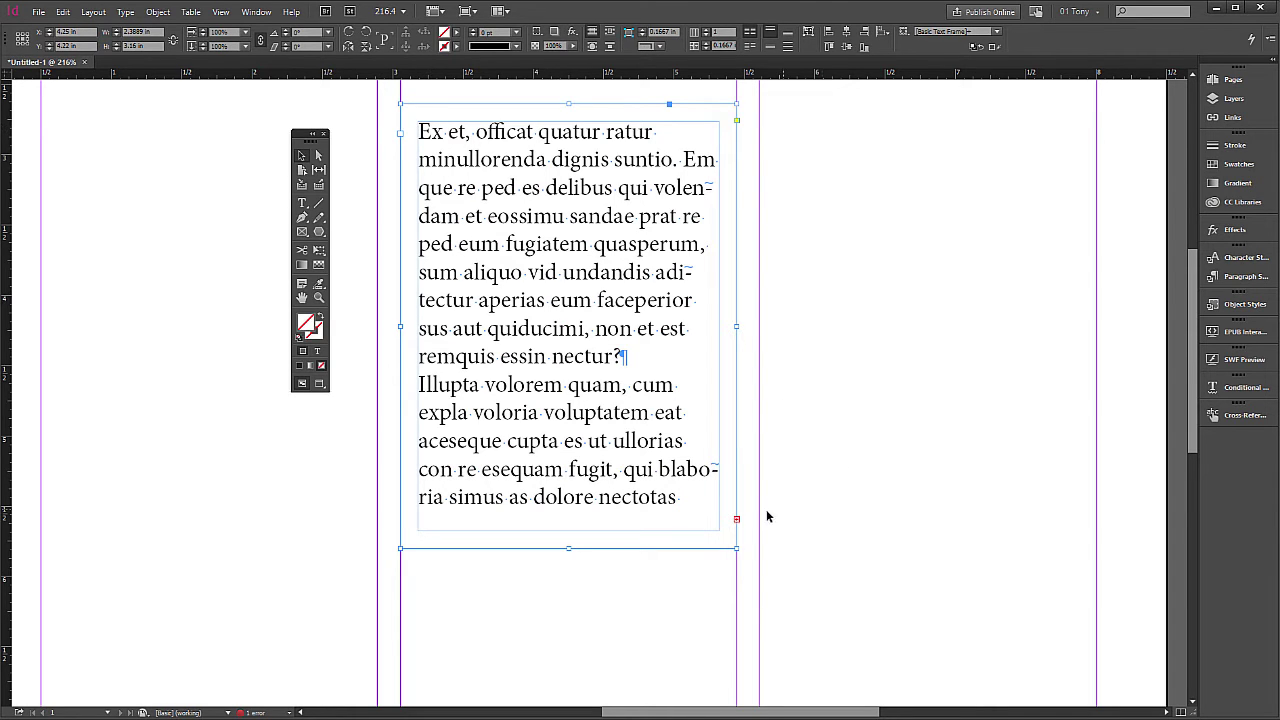
left_click_drag(568, 548, 569, 619)
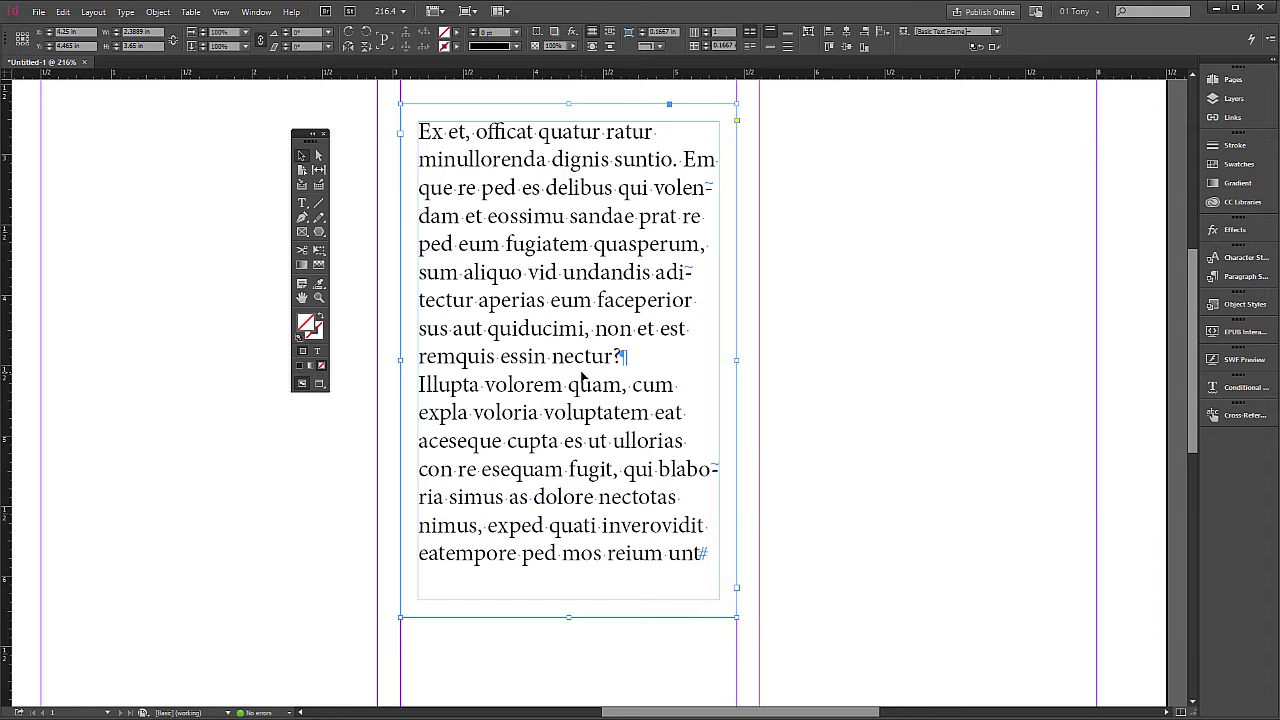
- Try zero inset spacing with Ctrl+B, then cancel the change
key("ctrl+b")
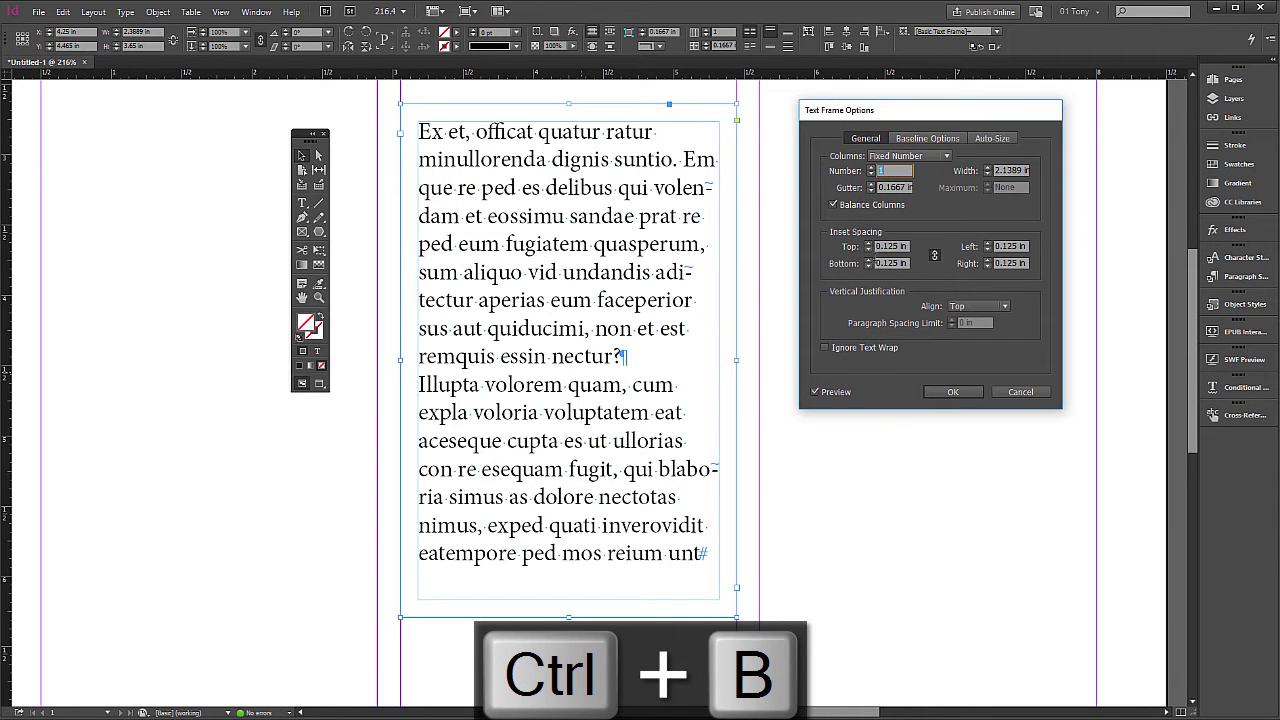
left_click(868, 251)
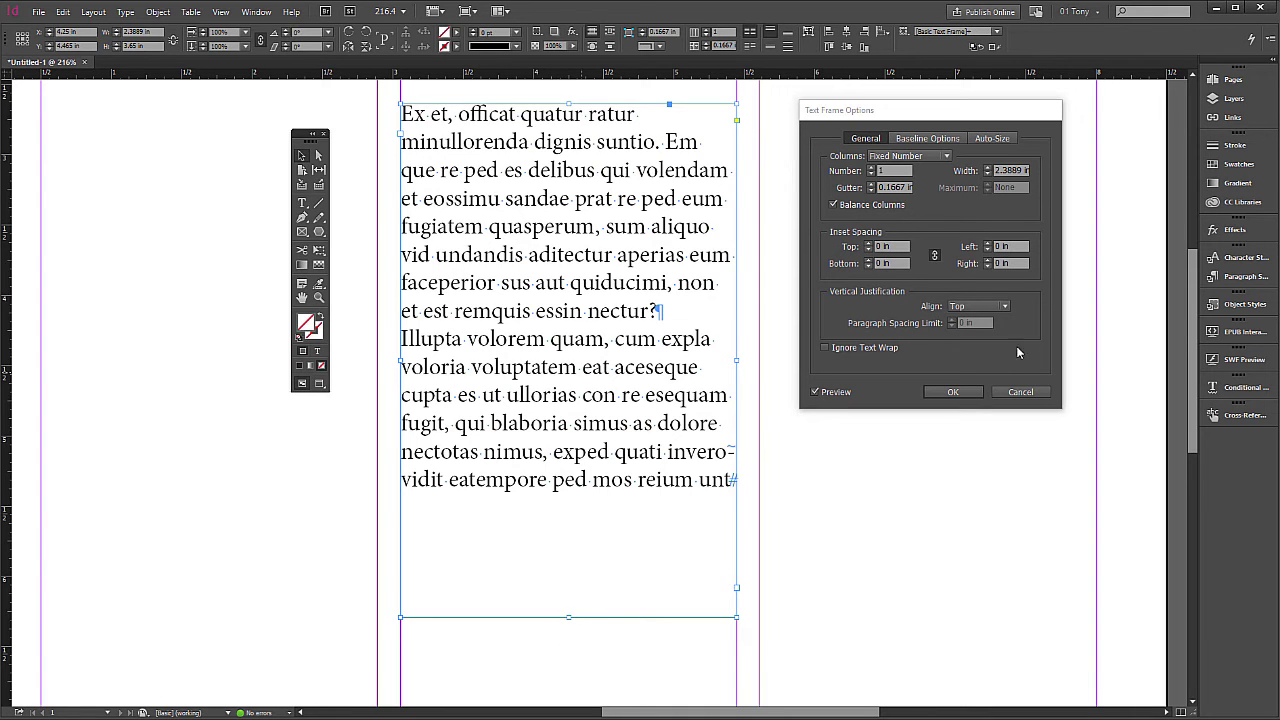
left_click(1036, 394)
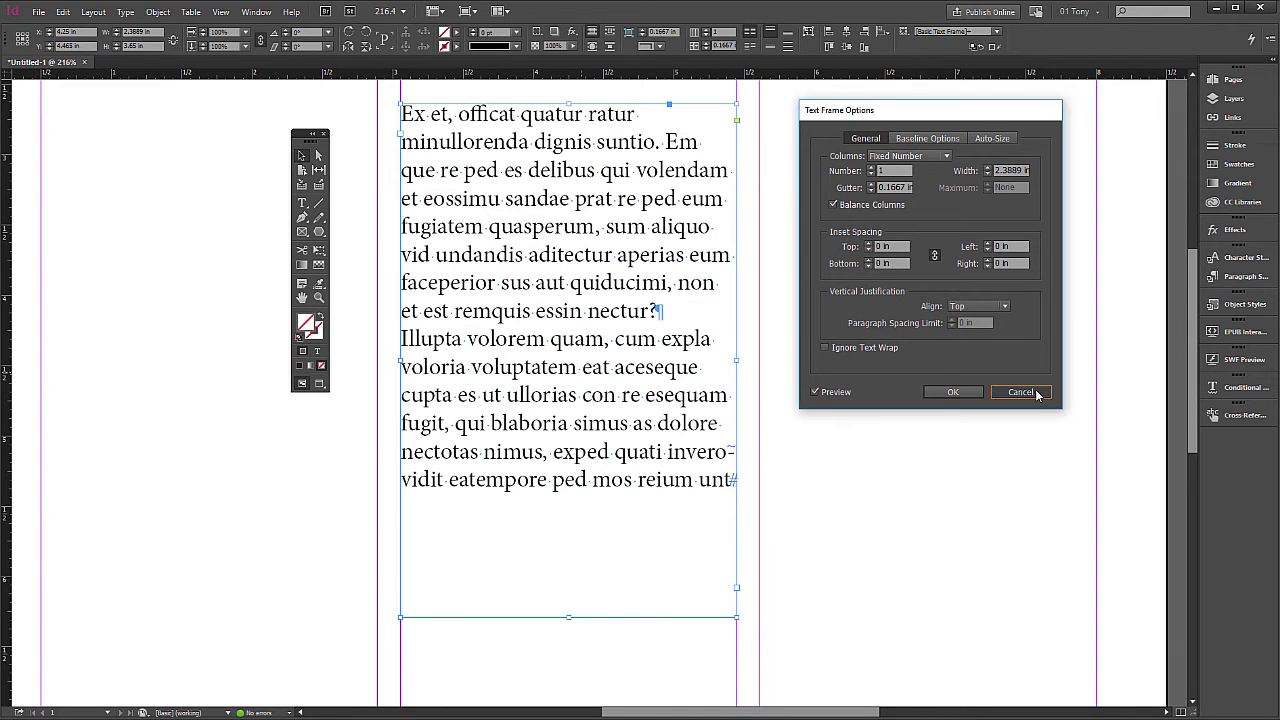
left_click(1036, 392)
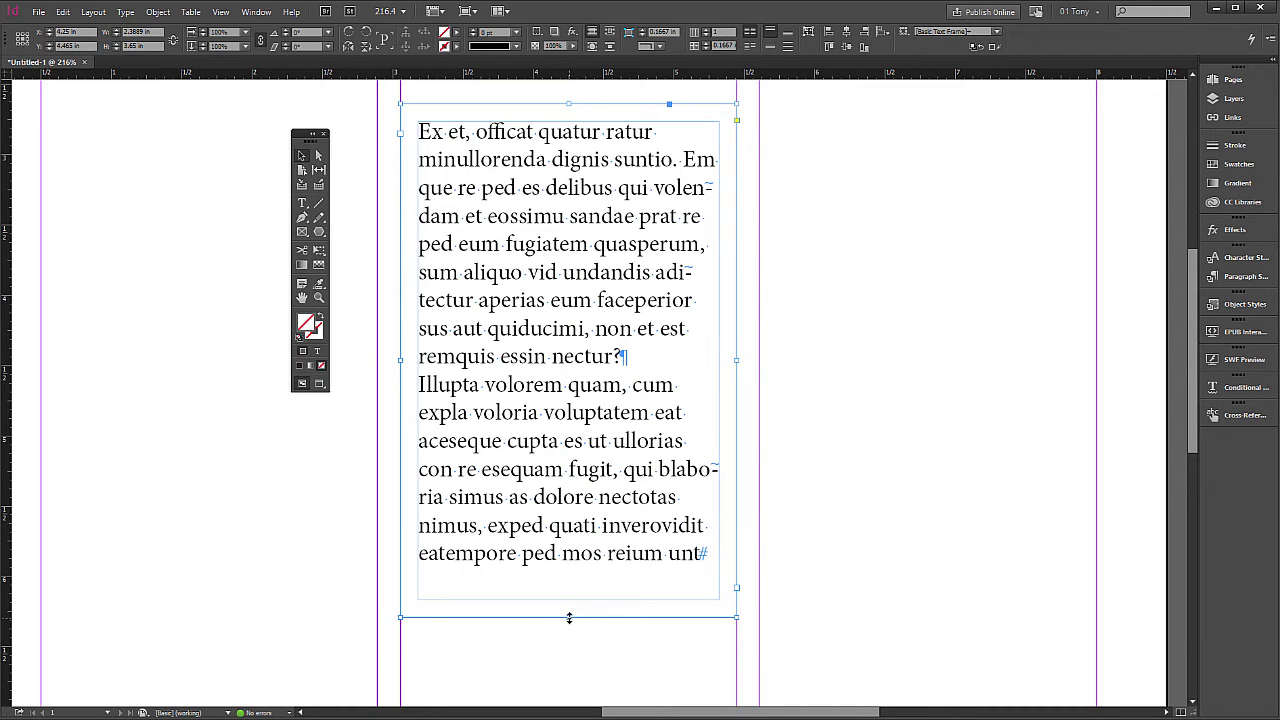
- Shorten the frame so its text overflows and set all four insets to 0 in
left_click_drag(569, 618, 569, 455)
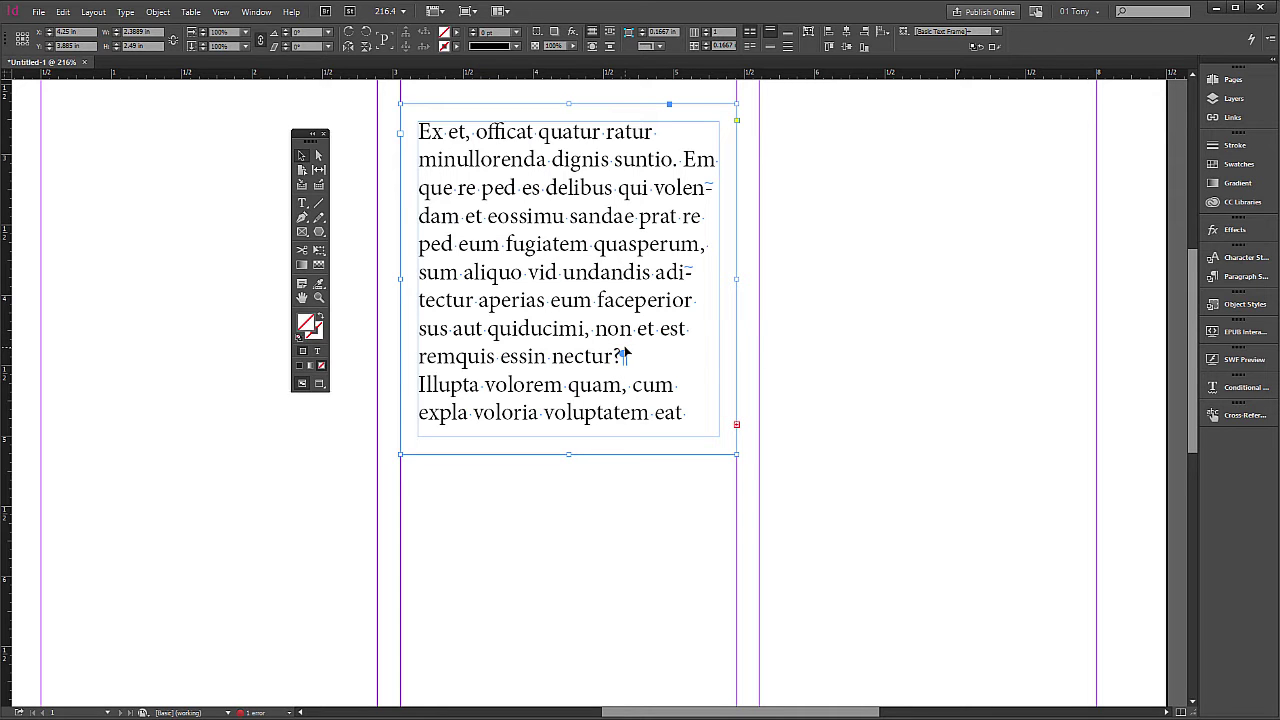
key("ctrl+b")
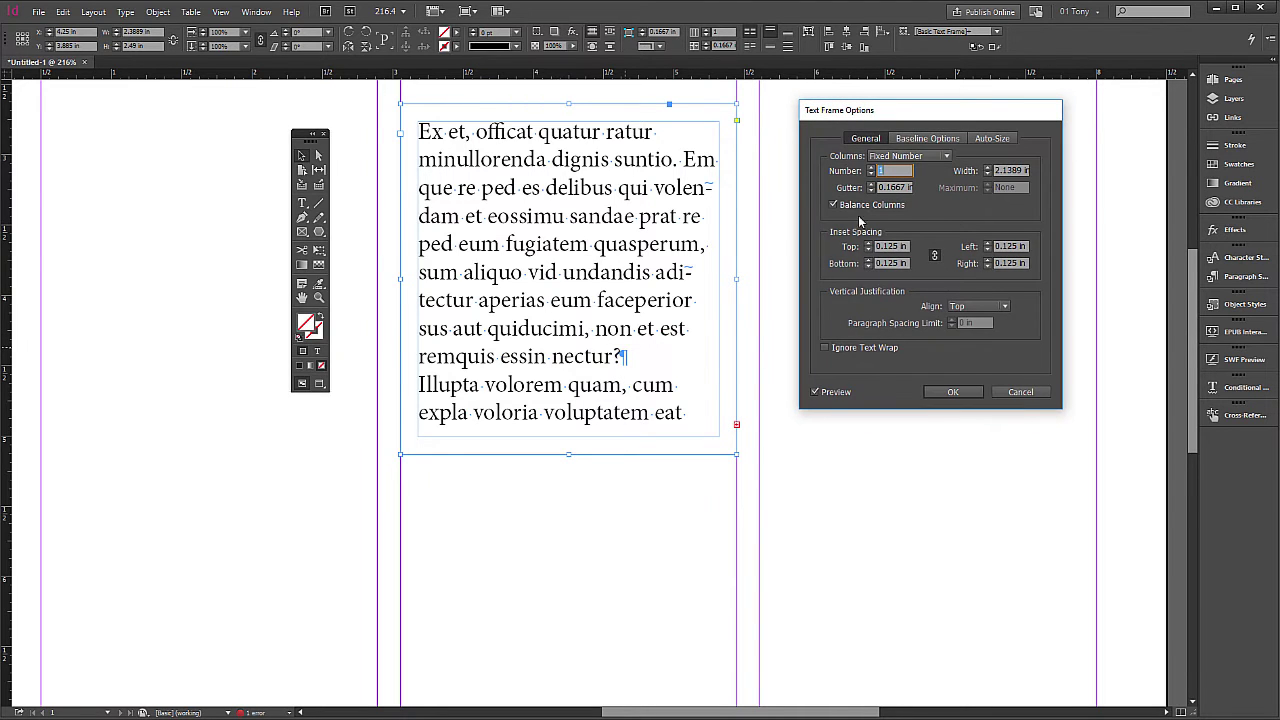
left_click(868, 266)
left_click(868, 266)
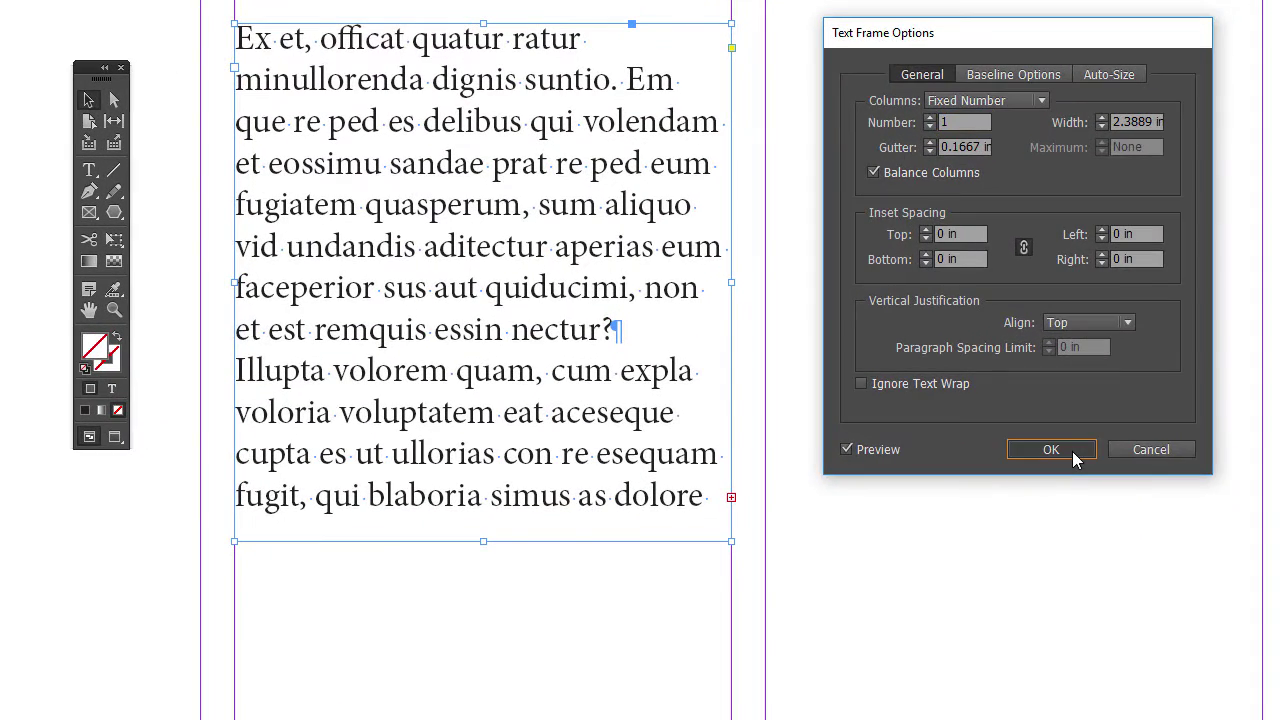
- Accept the zero inset spacing, then reopen Text Frame Options on Auto-Size with its sizing-mode list showing
left_click(962, 397)
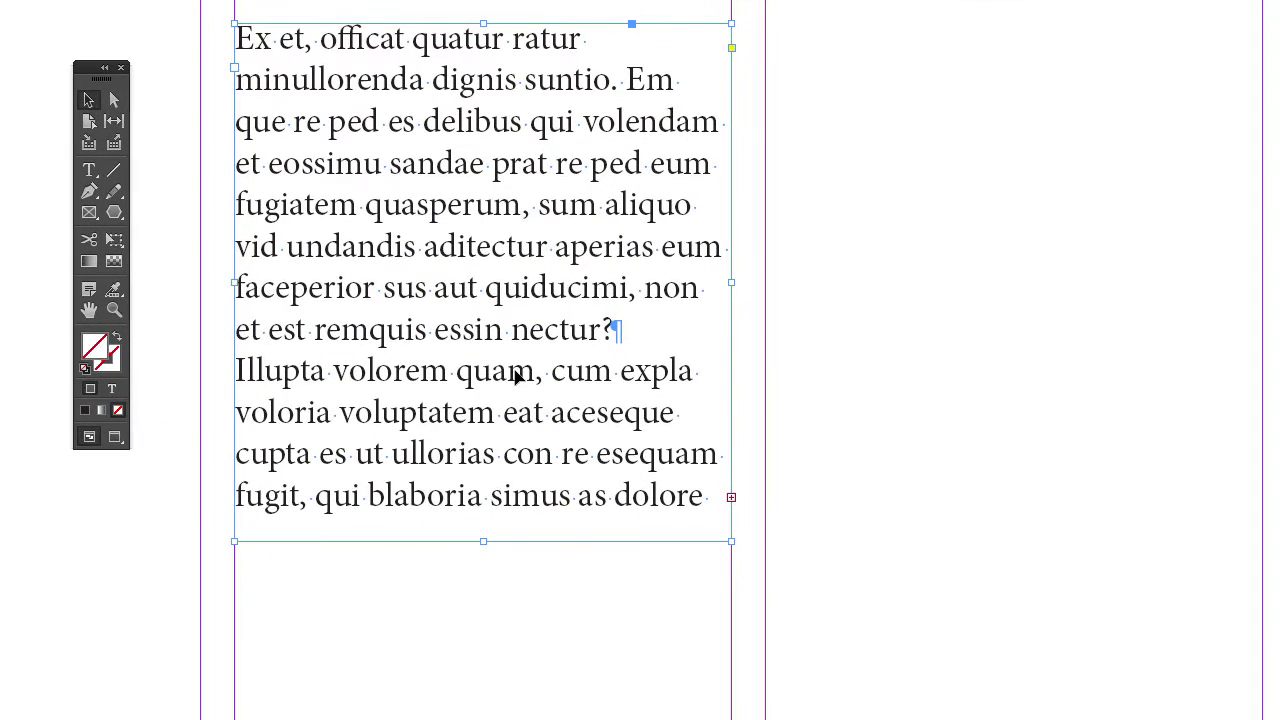
left_click_drag(98, 74, 74, 74)
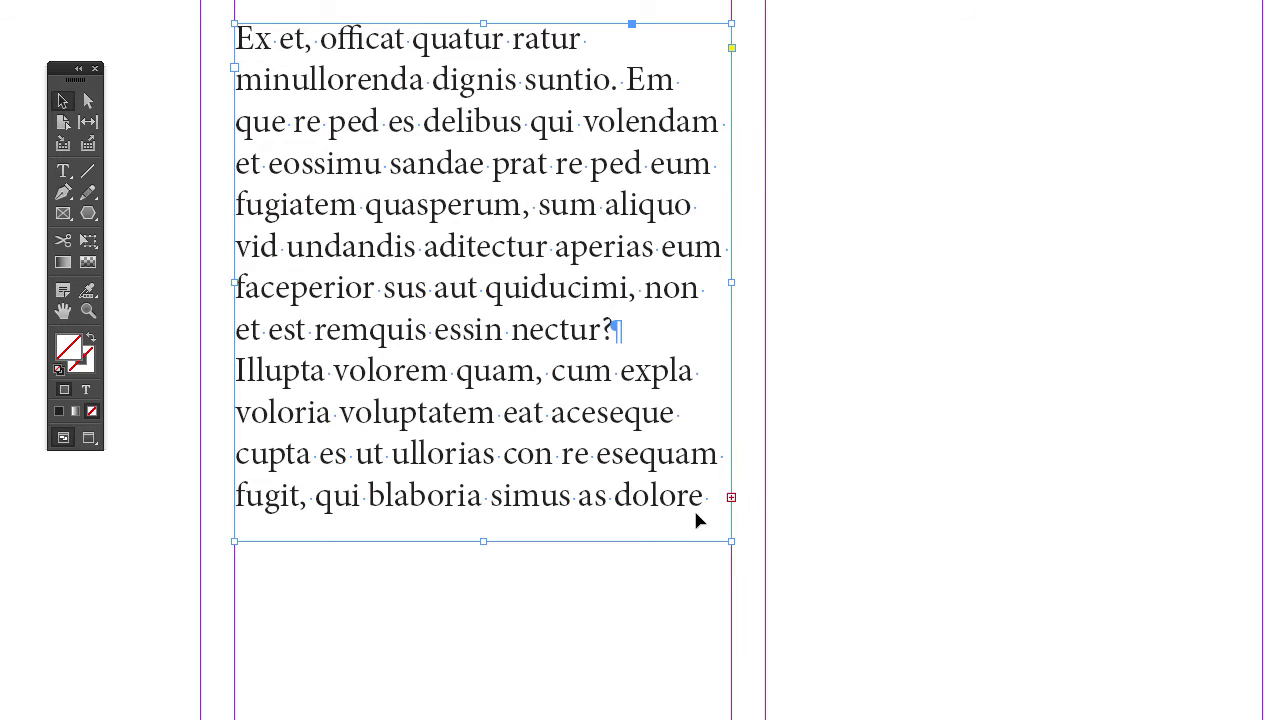
key("ctrl+b")
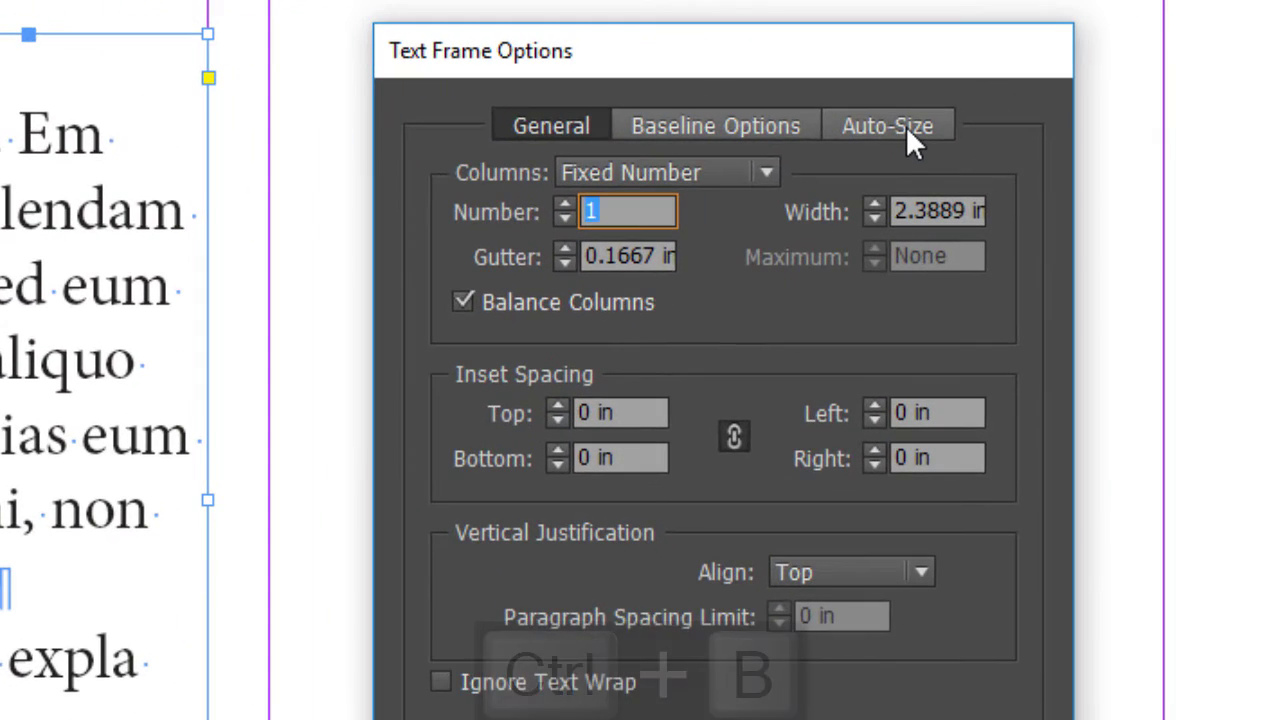
left_click(1119, 75)
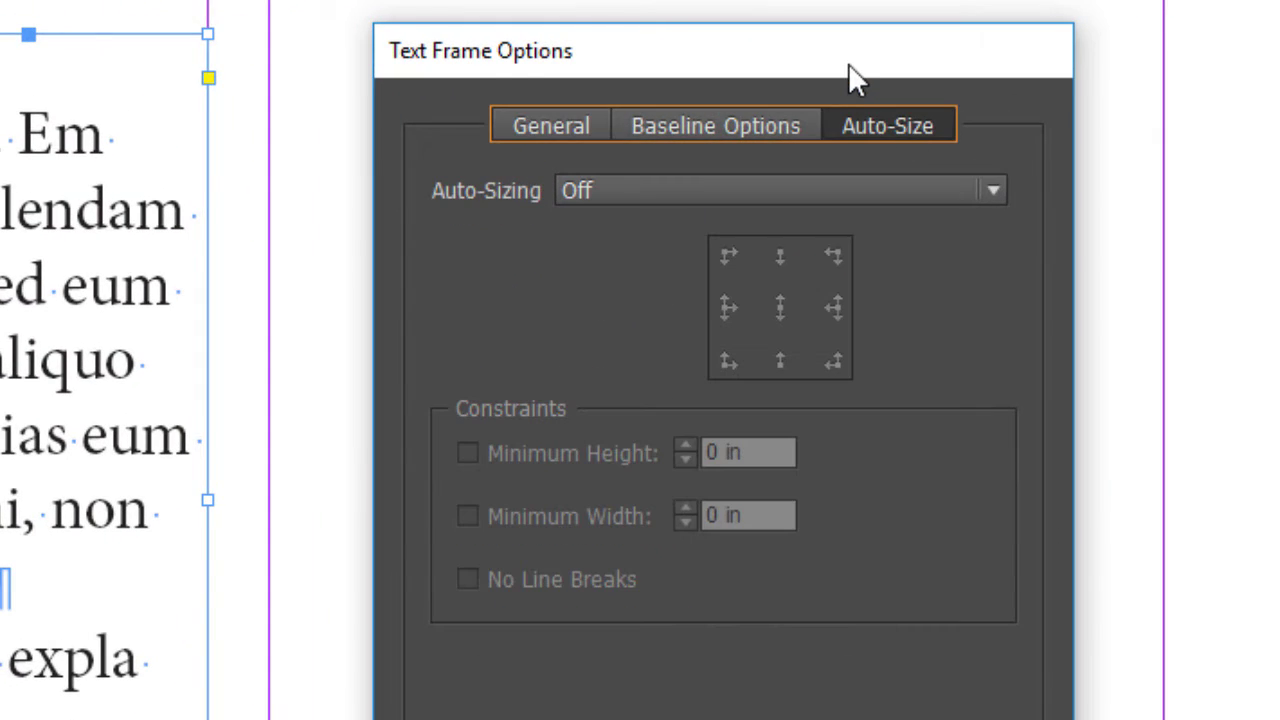
left_click_drag(848, 65, 807, 63)
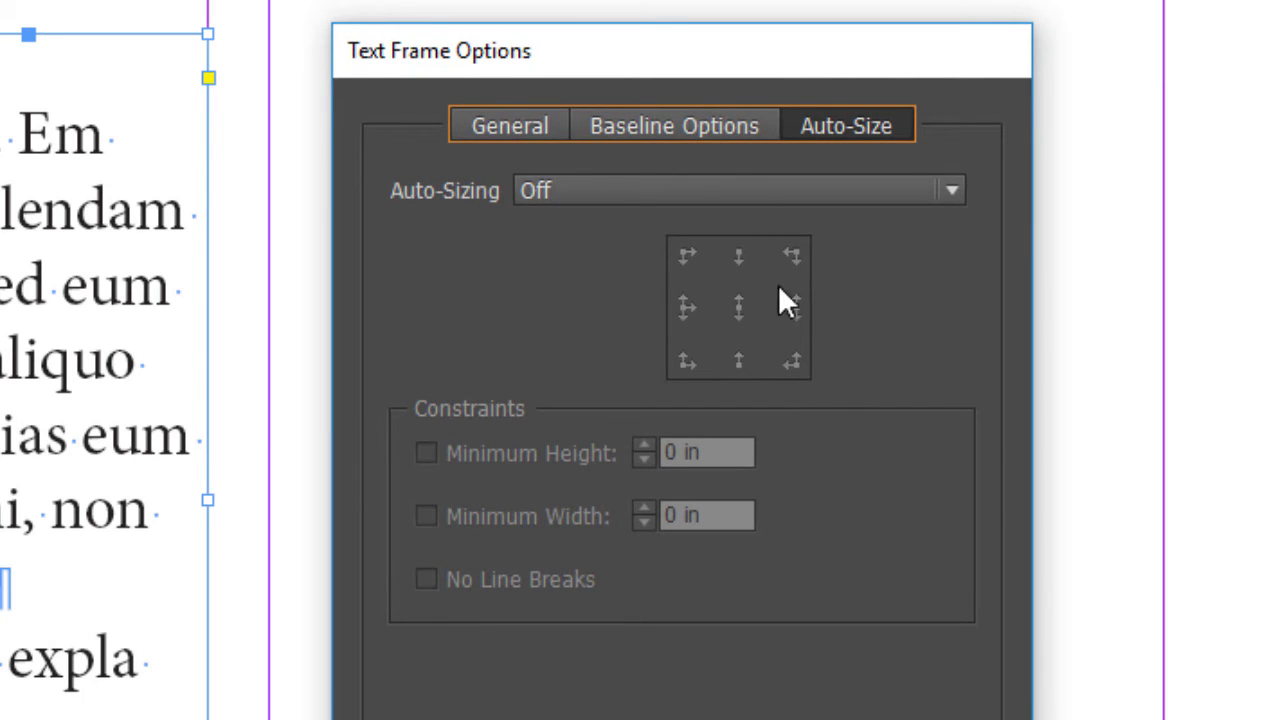
left_click(952, 192)
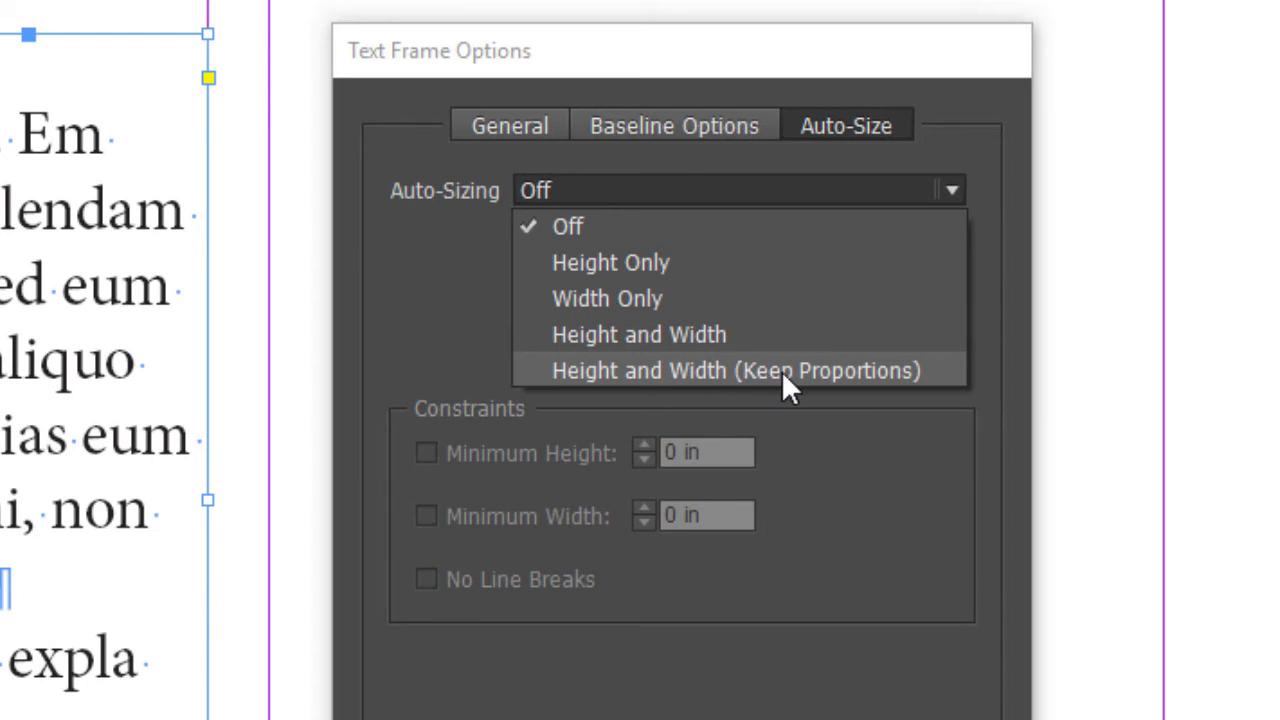
- Set Auto-Sizing to Height Only with the top-centre reference point, and apply it
left_click(677, 262)
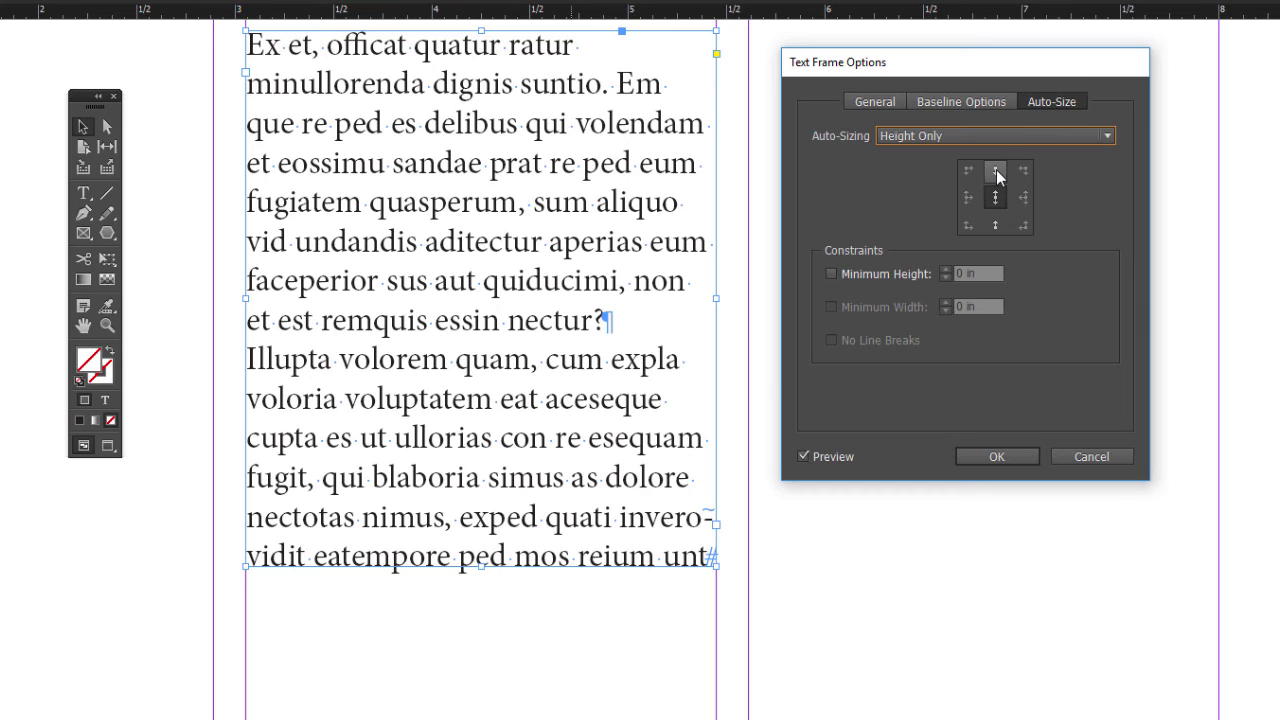
left_click(996, 169)
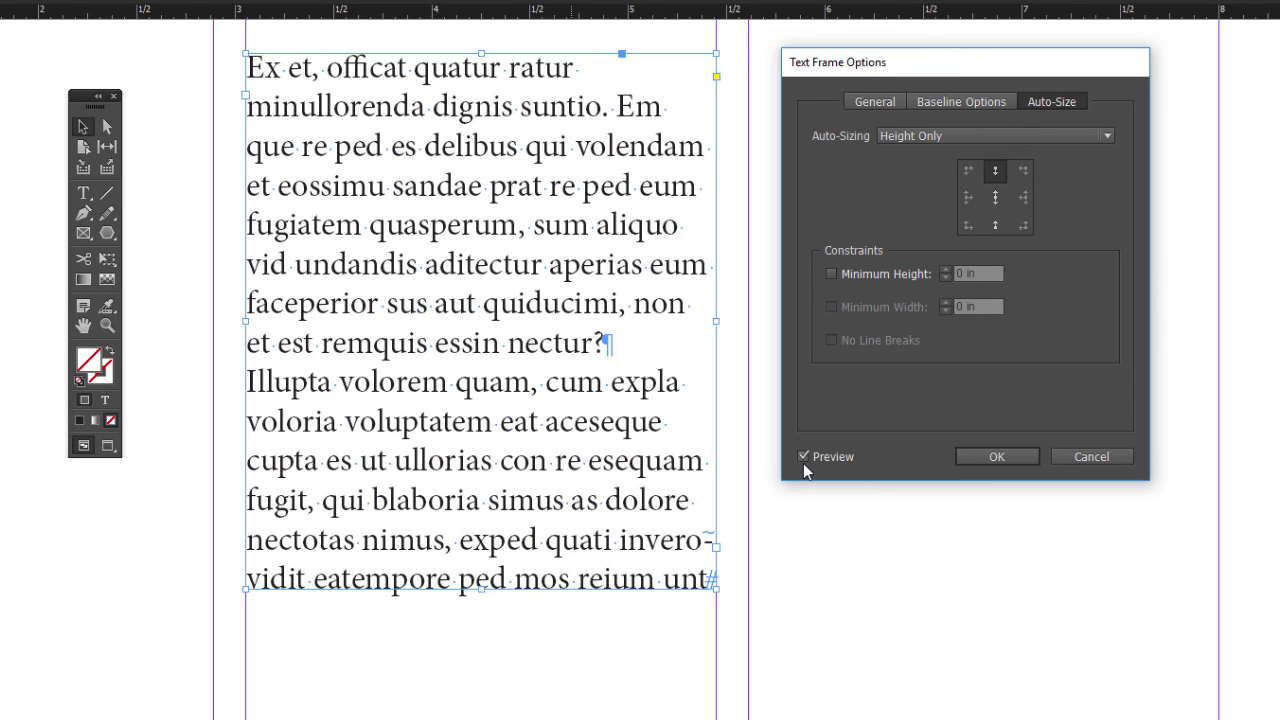
left_click(1011, 456)
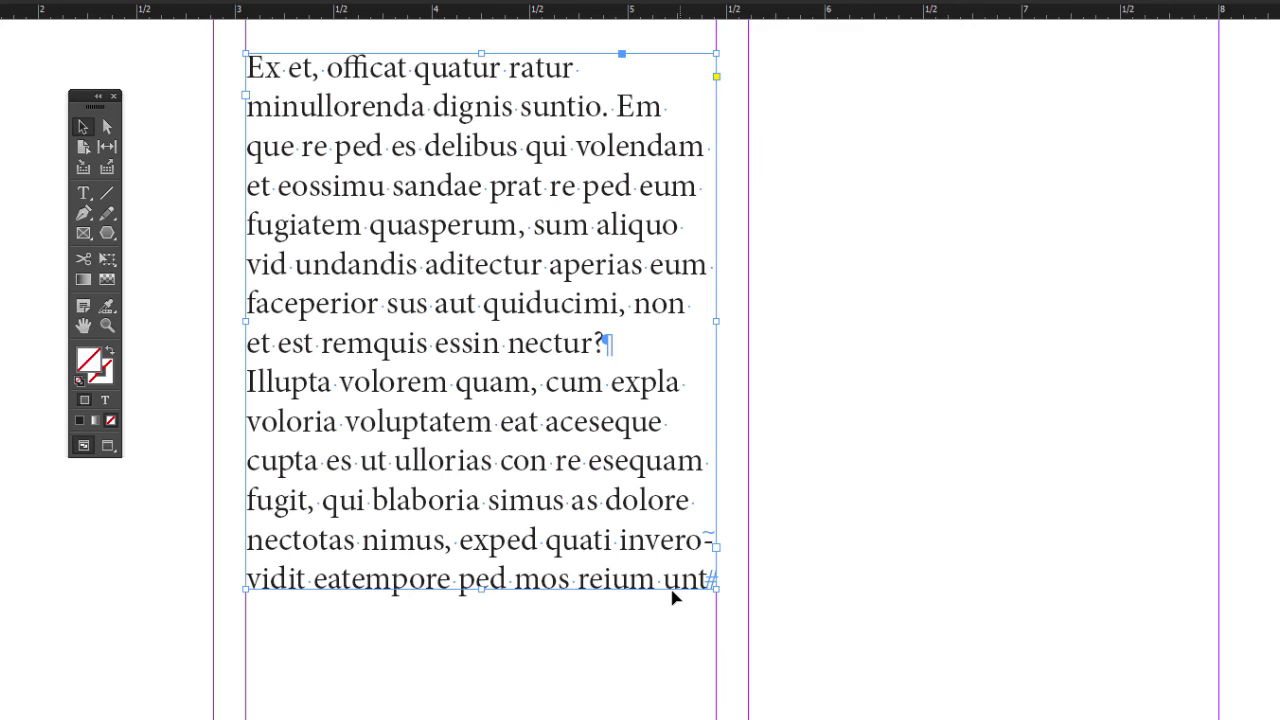
- Copy the 'Ex et, officat' paragraph and paste it as a new paragraph directly after it
double_click(403, 266)
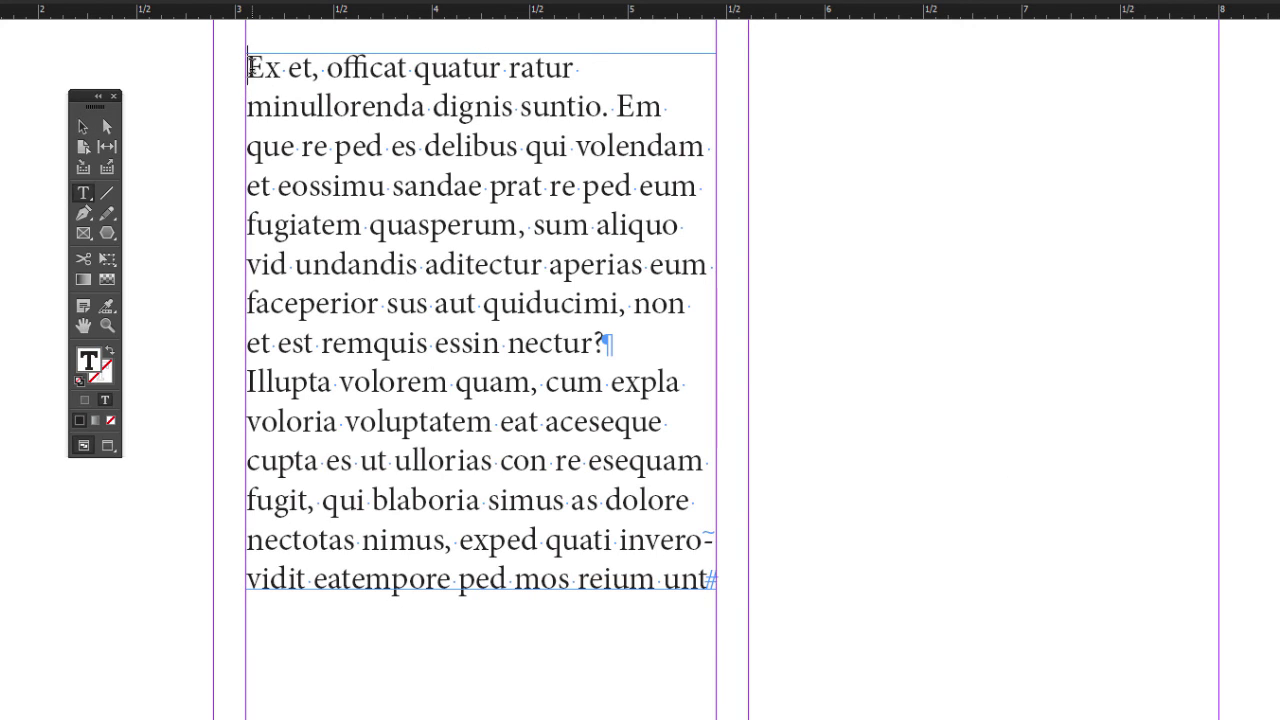
left_click_drag(262, 68, 640, 328)
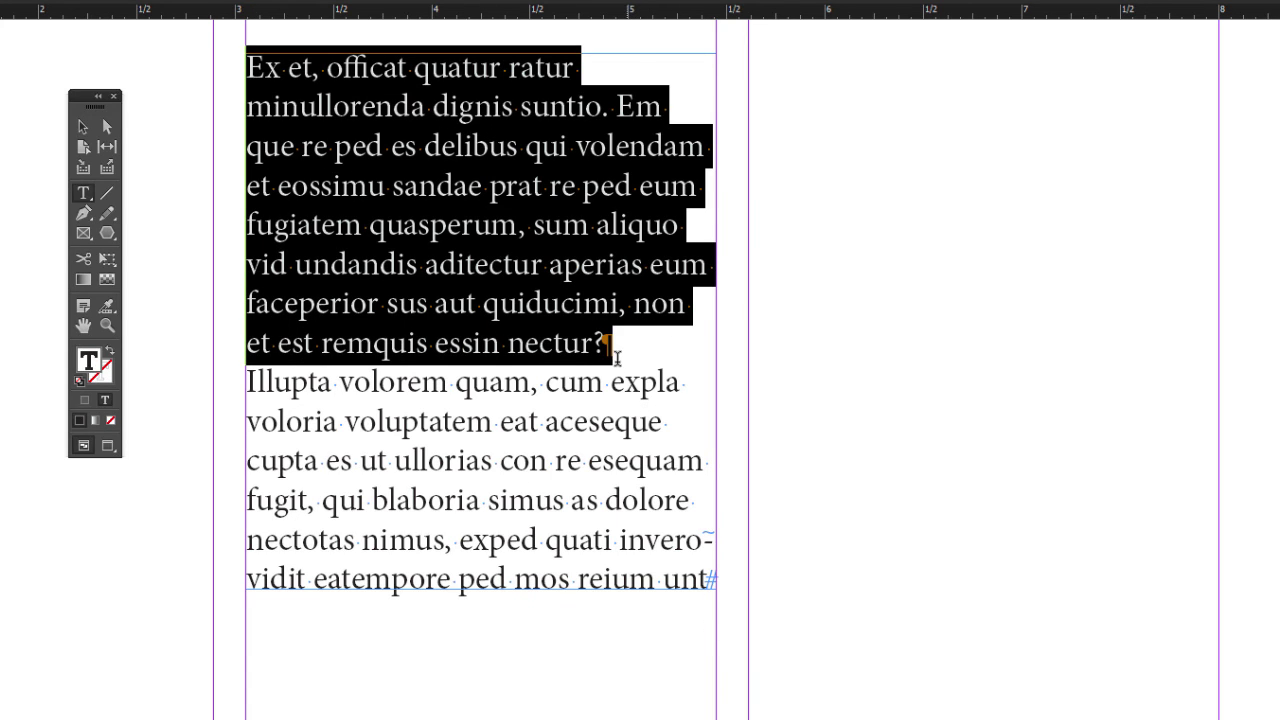
left_click(620, 354)
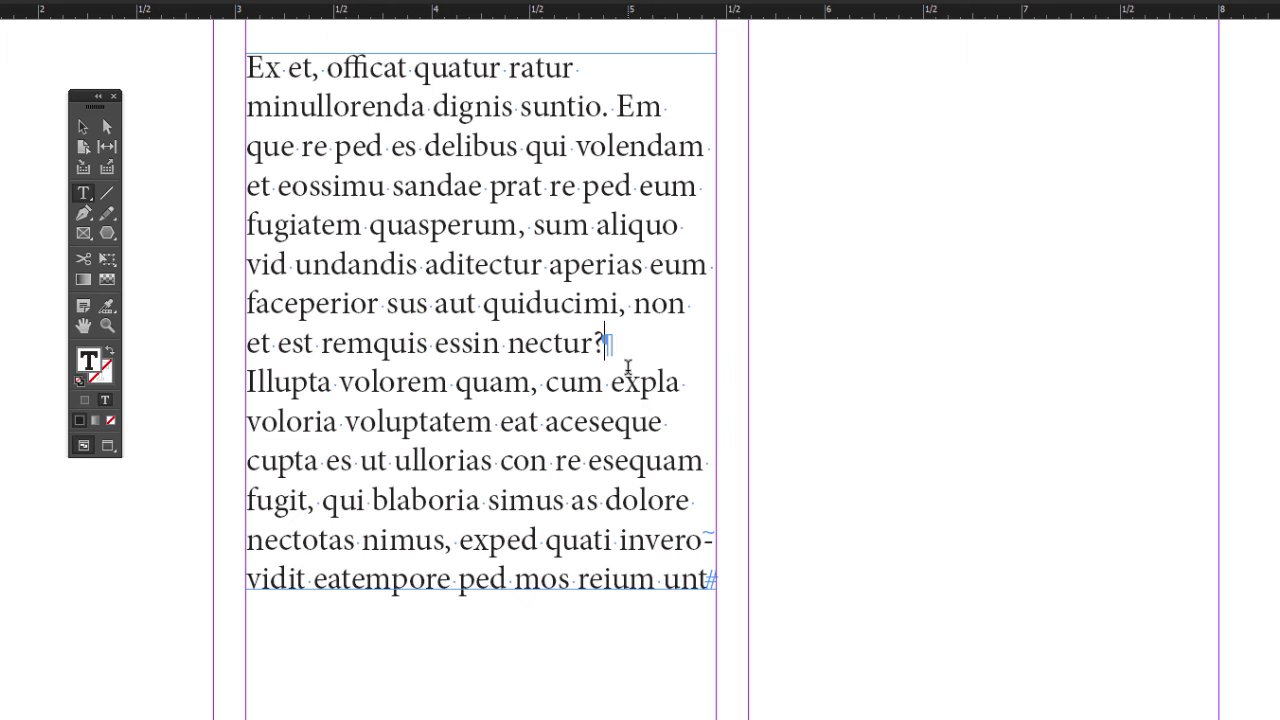
key("Return")
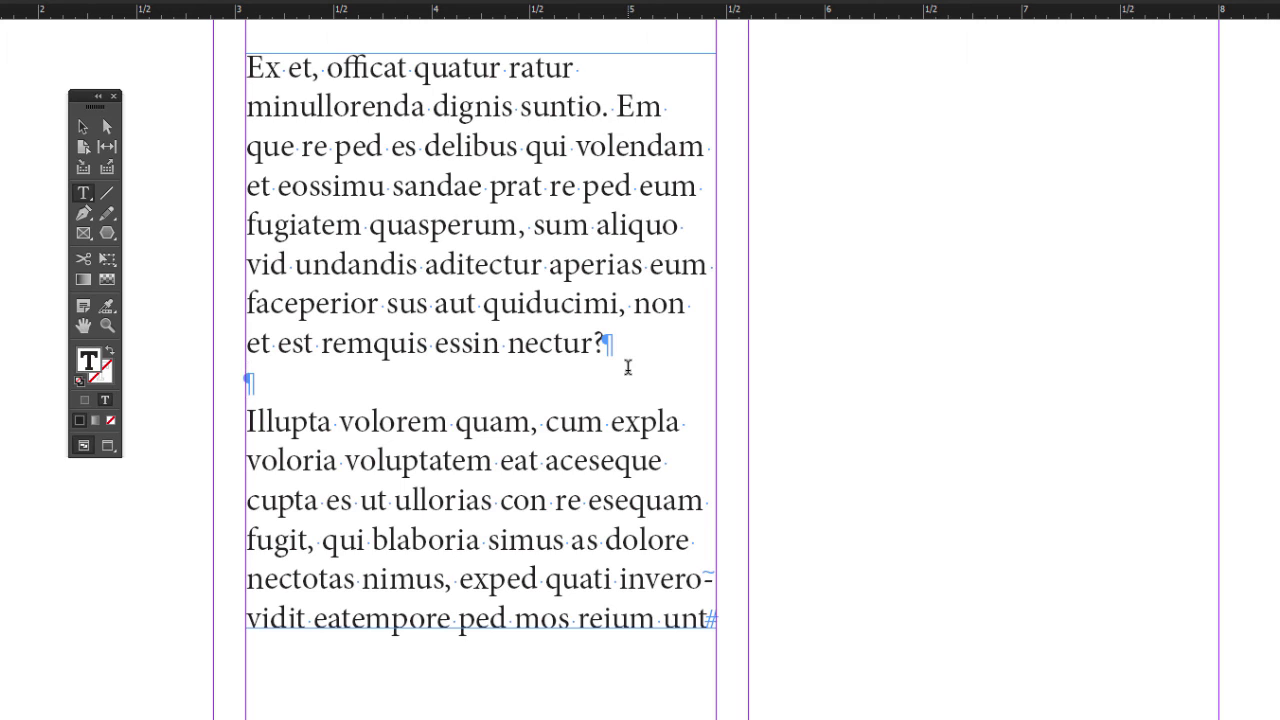
type("Ex et, officat quatur ratur minullorenda dignis suntio. Em que re ped es delibus qui volendam et eossimu sandae prat re ped eum fugiatem quasperum, sum aliquo vid undandis aditectur aperias eum faceperior sus aut quiducimi, non et est remquis essin nectur?")
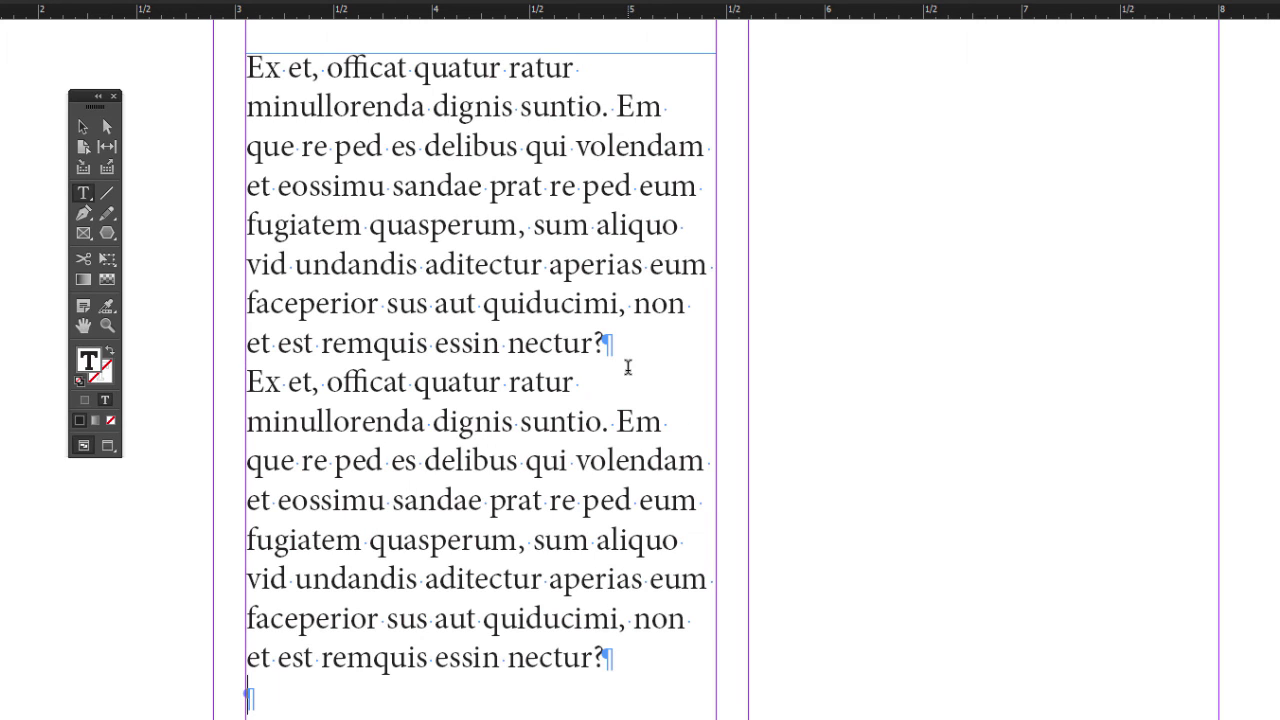
key("ctrl+v")
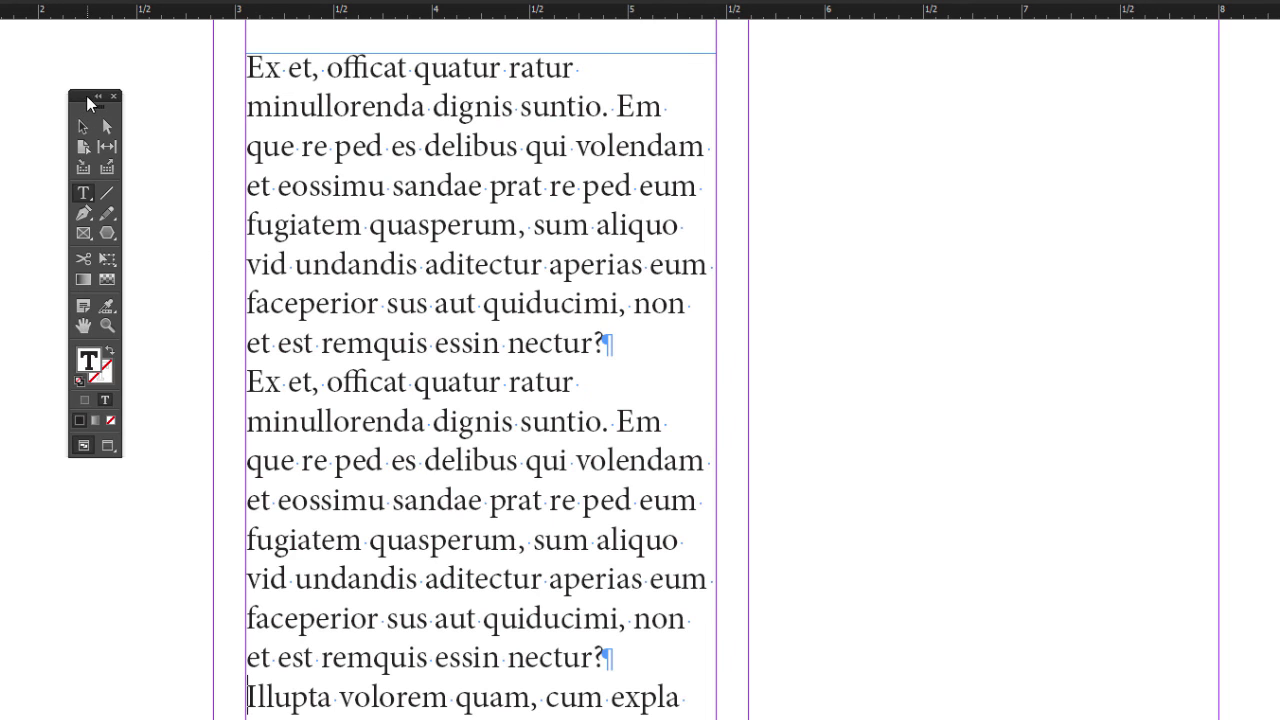
left_click_drag(93, 106, 65, 78)
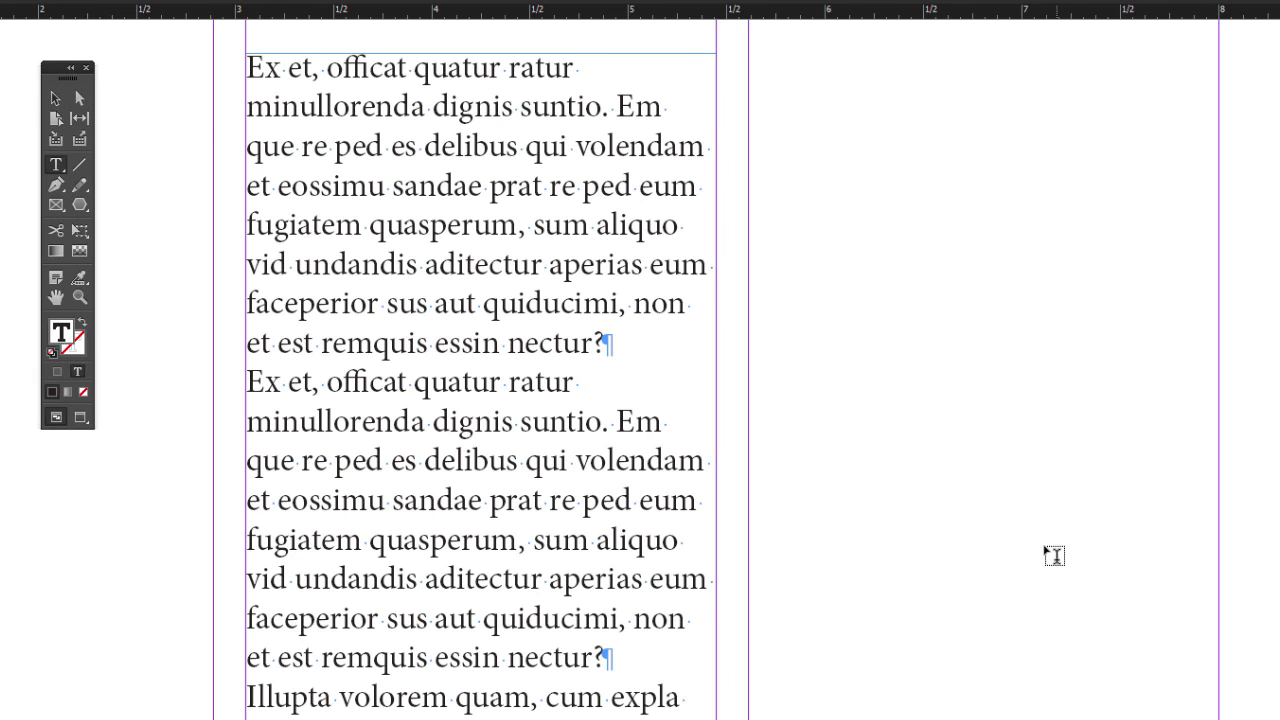